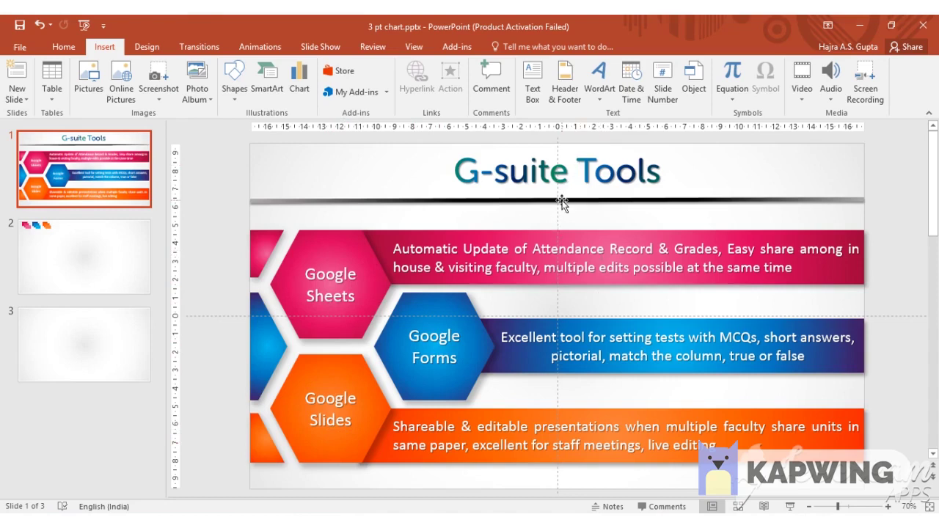
# Step: Draw a hexagon about 5.06 cm high and 5.87 cm wide on slide 2, below the colour swatches, and remove its outline
pyautogui.click(105, 257)
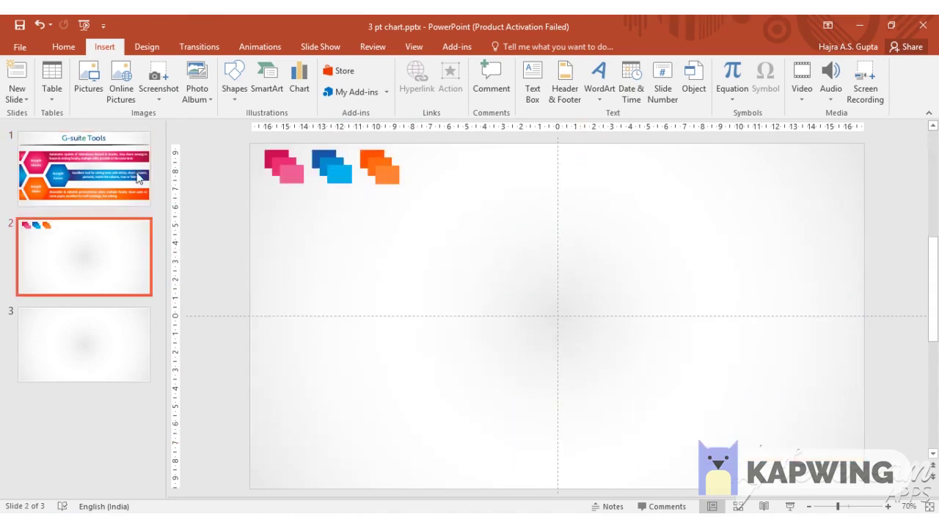
pyautogui.click(235, 102)
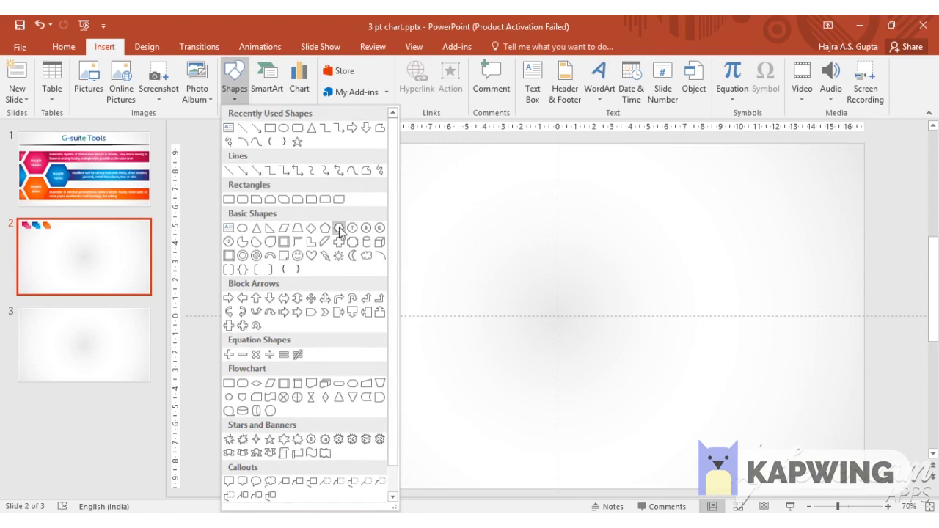
pyautogui.click(338, 229)
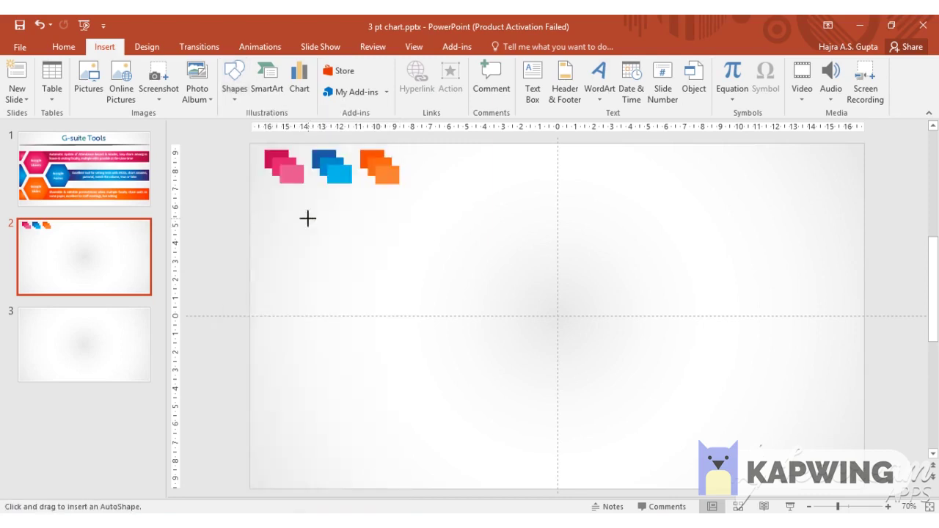
pyautogui.moveTo(308, 218); pyautogui.dragTo(410, 302)
pyautogui.click(345, 81)
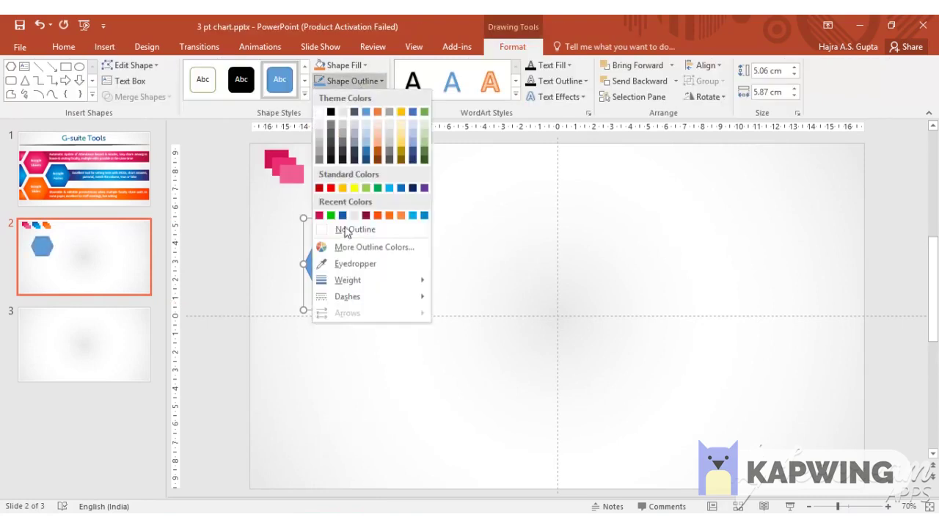
pyautogui.click(347, 230)
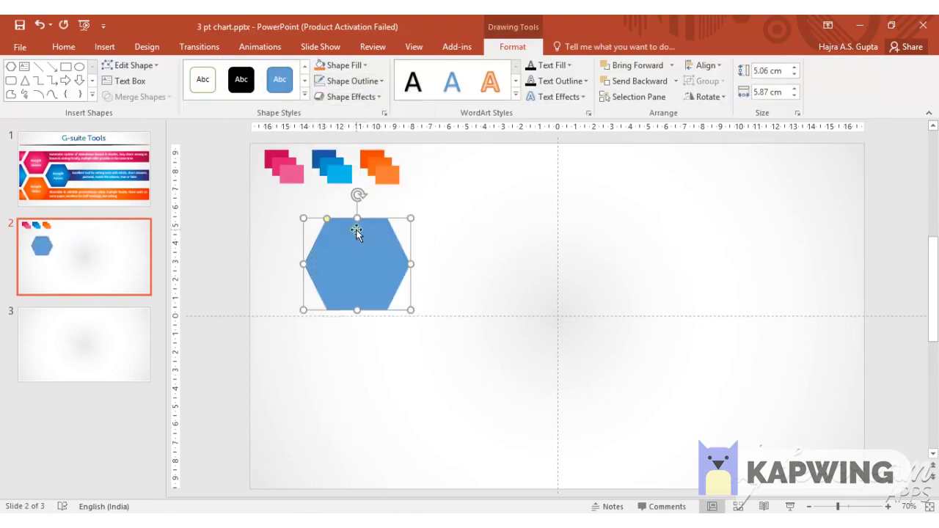
# Step: Give the hexagon a gradient fill reduced to three stops, with the middle stop moved to about the centre
pyautogui.rightClick(383, 261)
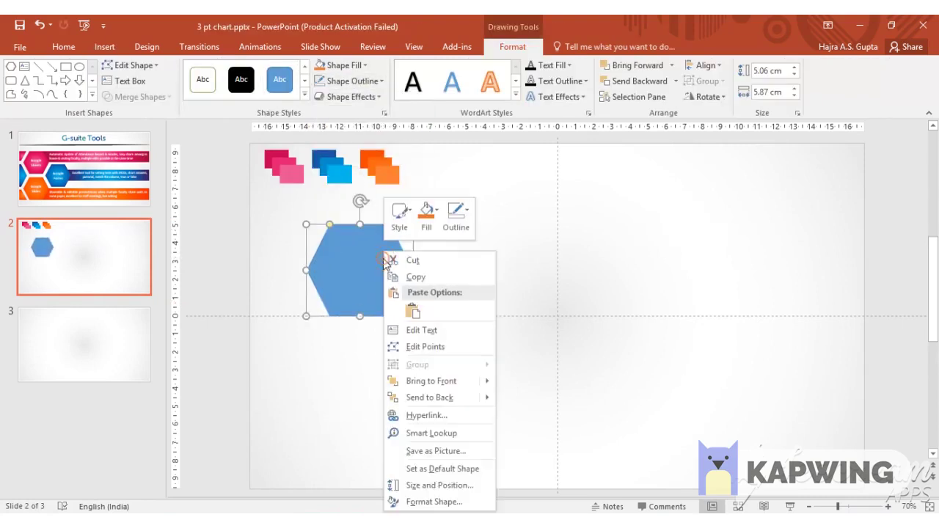
pyautogui.click(433, 502)
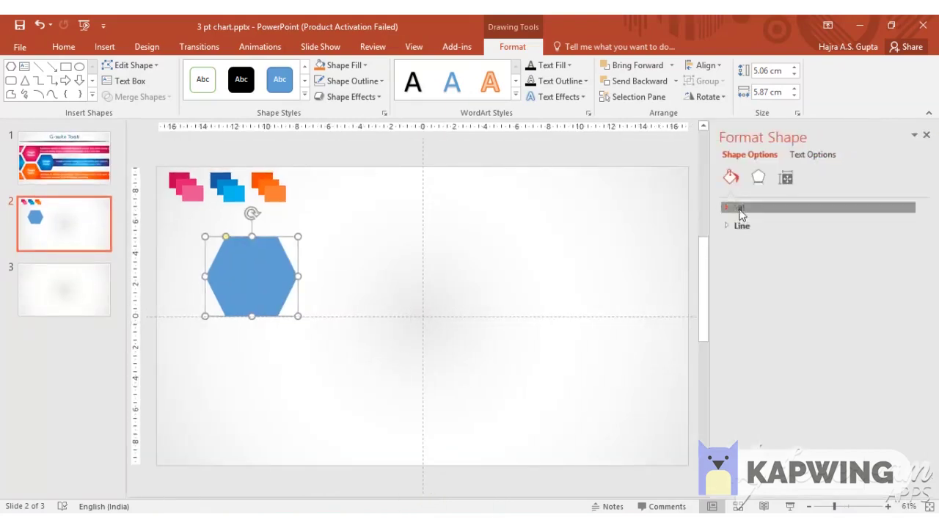
pyautogui.click(738, 209)
pyautogui.click(758, 258)
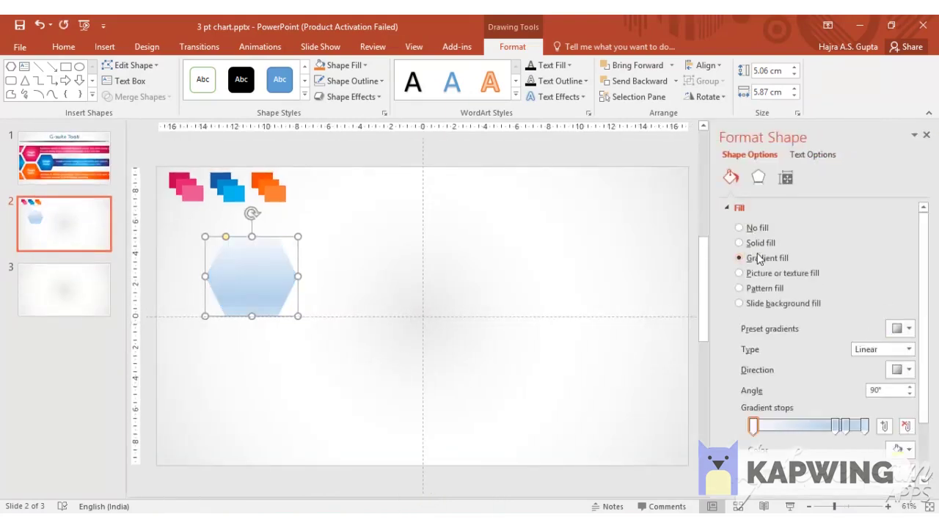
pyautogui.click(836, 427)
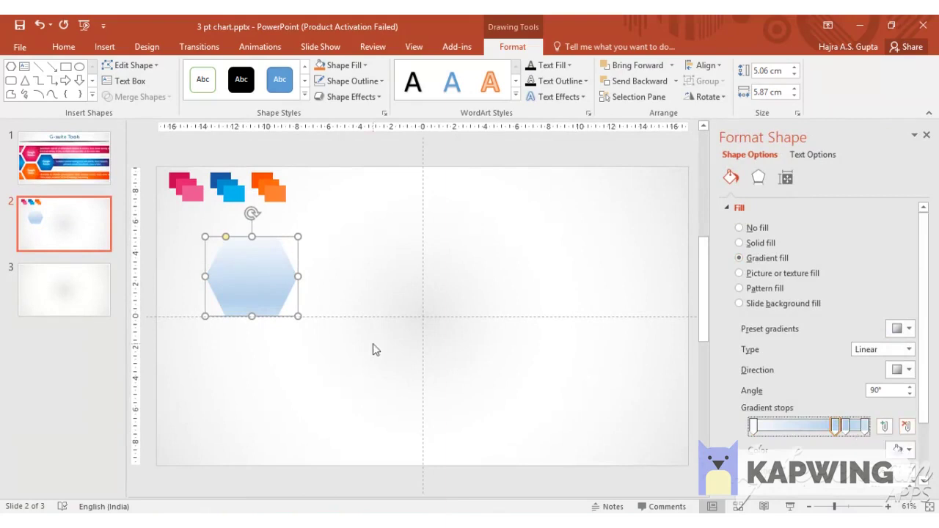
pyautogui.click(906, 426)
pyautogui.click(906, 427)
pyautogui.moveTo(854, 427); pyautogui.dragTo(816, 433)
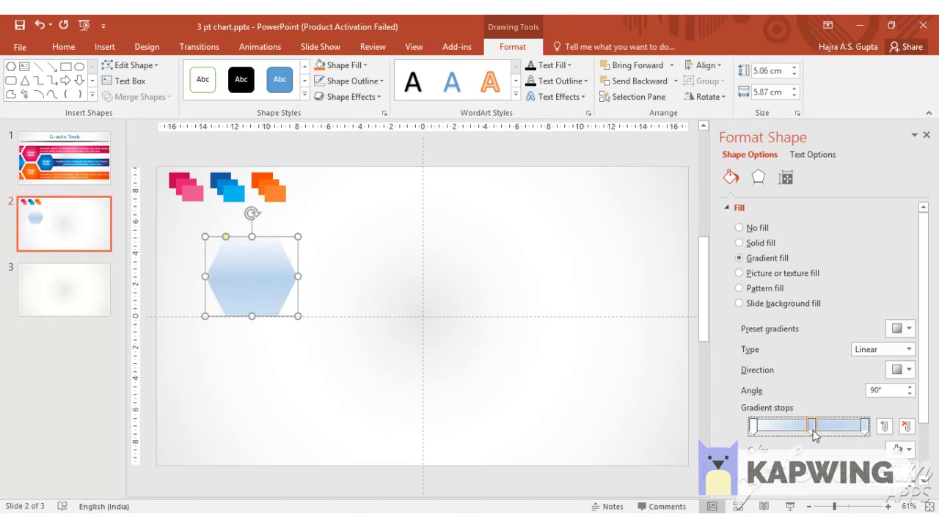
# Step: Colour the first gradient stop with the lightest pink swatch and the middle stop with the medium pink swatch, sampled from the slide
pyautogui.click(755, 425)
pyautogui.click(899, 449)
pyautogui.click(846, 435)
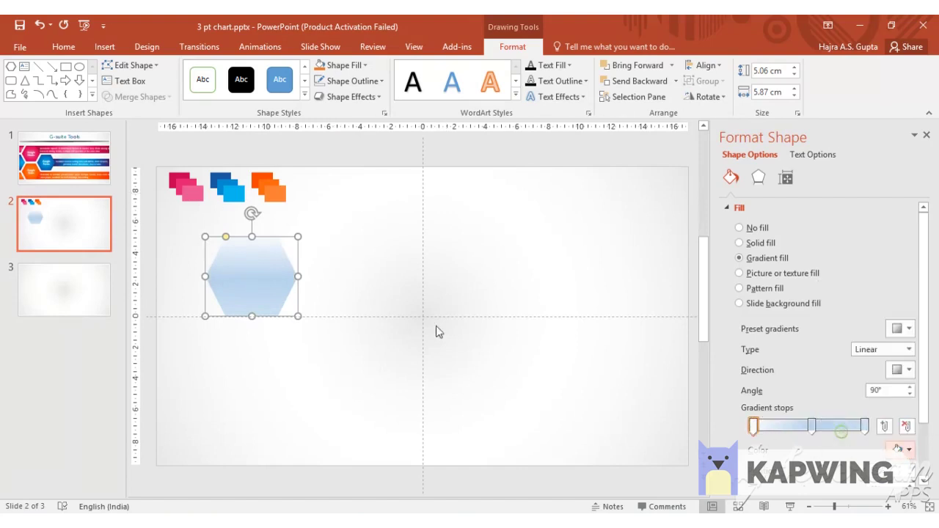
pyautogui.click(198, 194)
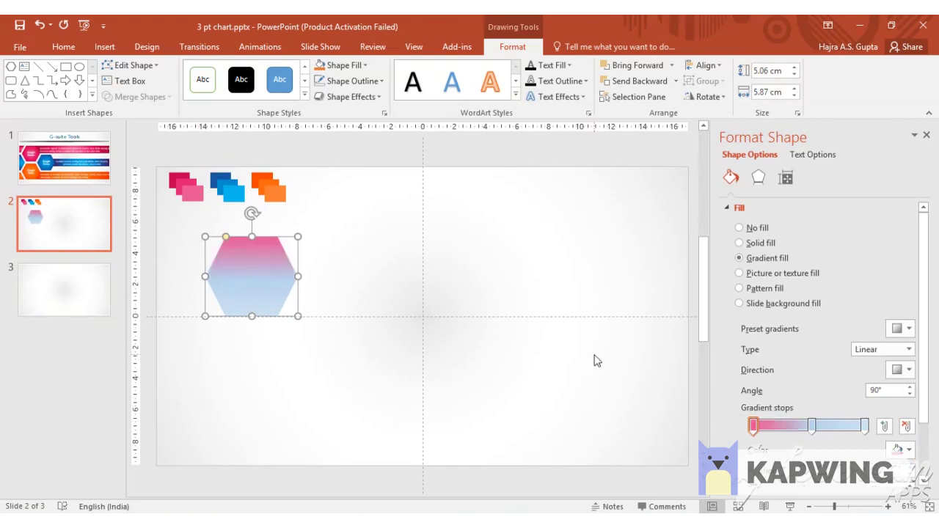
pyautogui.click(811, 427)
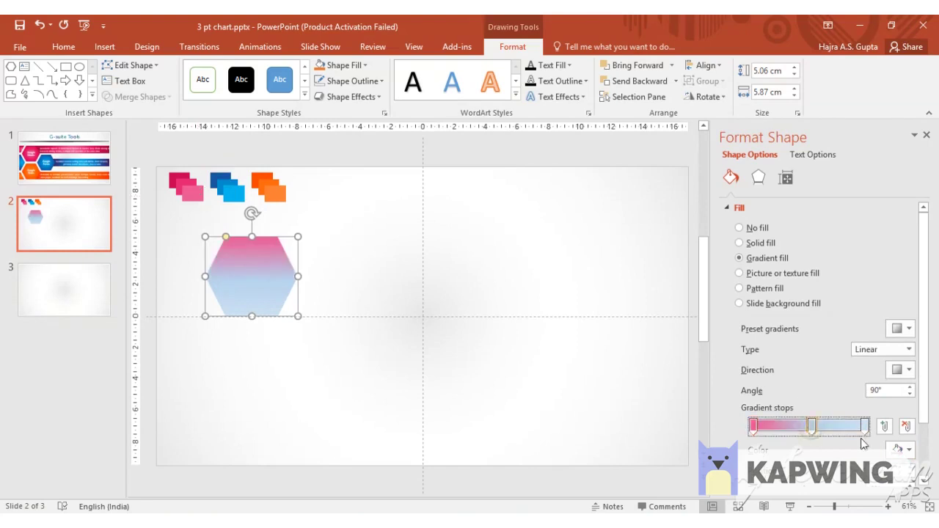
pyautogui.click(901, 449)
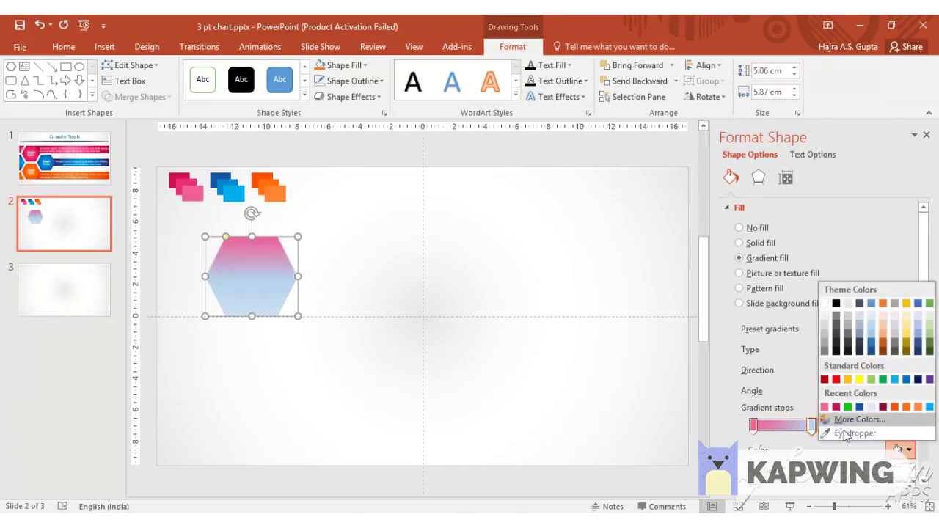
pyautogui.click(851, 433)
pyautogui.click(184, 182)
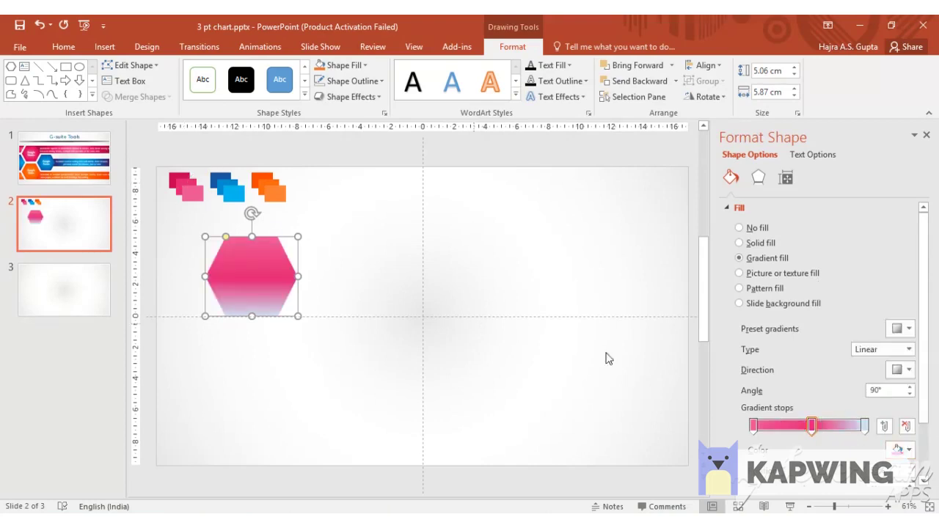
# Step: Colour the last gradient stop with the darkest pink swatch sampled from the slide
pyautogui.click(901, 449)
pyautogui.click(851, 433)
pyautogui.click(865, 427)
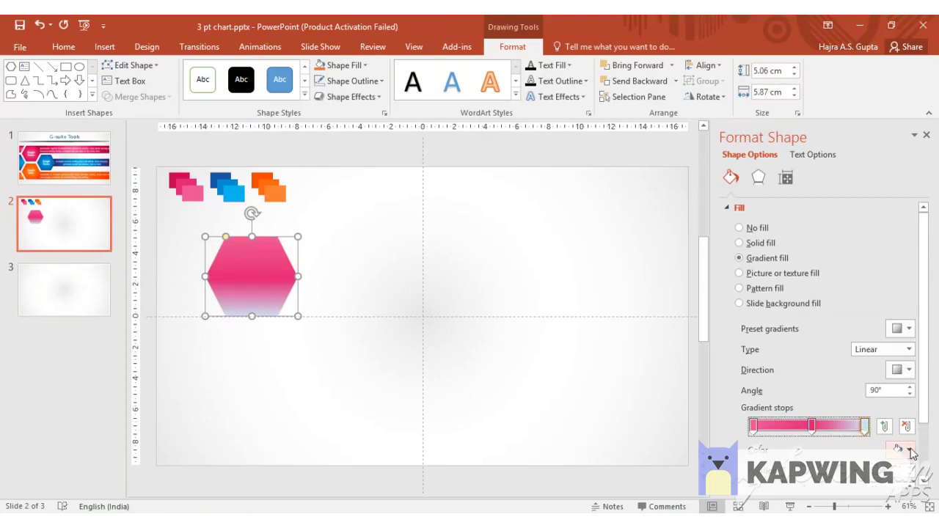
pyautogui.click(902, 449)
pyautogui.click(858, 434)
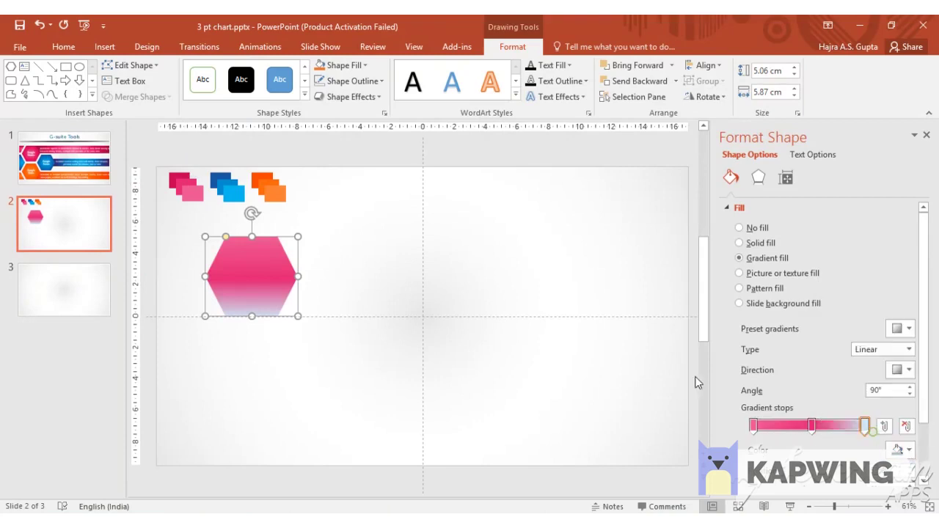
pyautogui.click(183, 178)
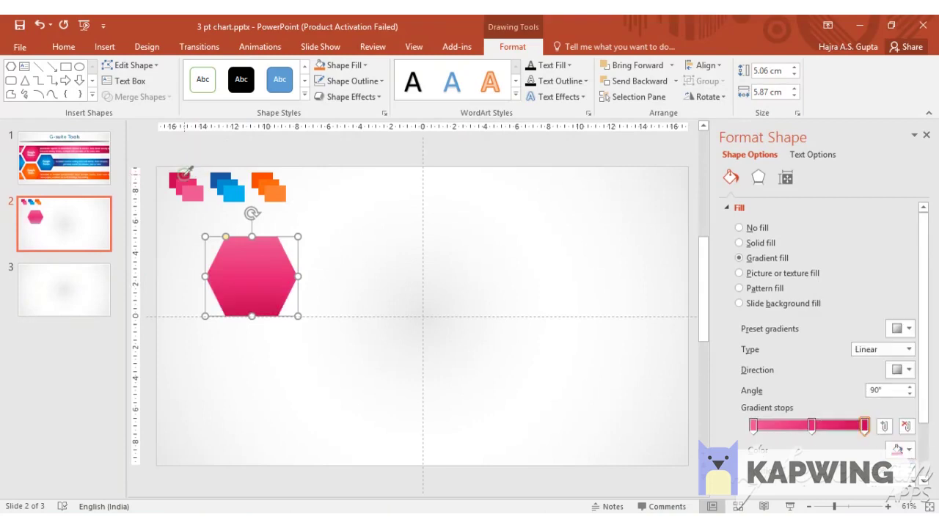
# Step: Change the hexagon's gradient type to Radial, spreading outward from the centre
pyautogui.click(908, 349)
pyautogui.click(889, 375)
pyautogui.click(910, 371)
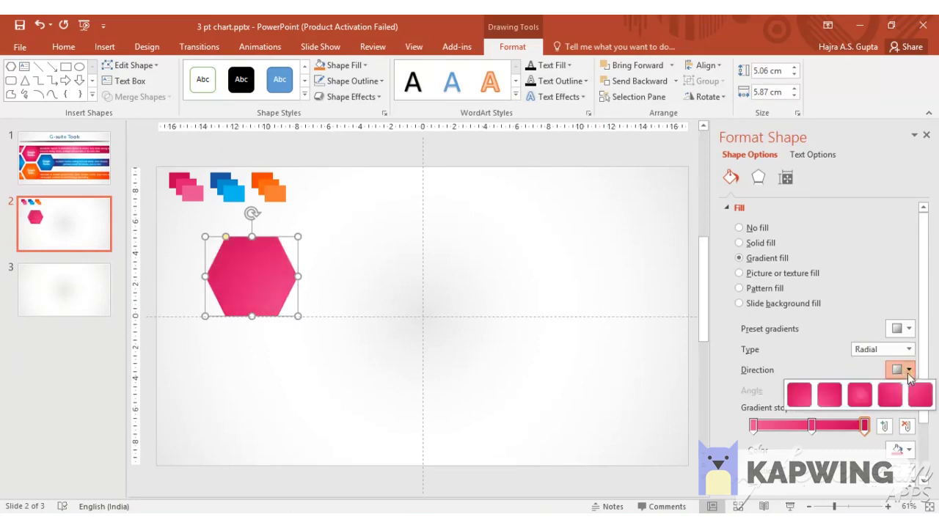
pyautogui.click(862, 401)
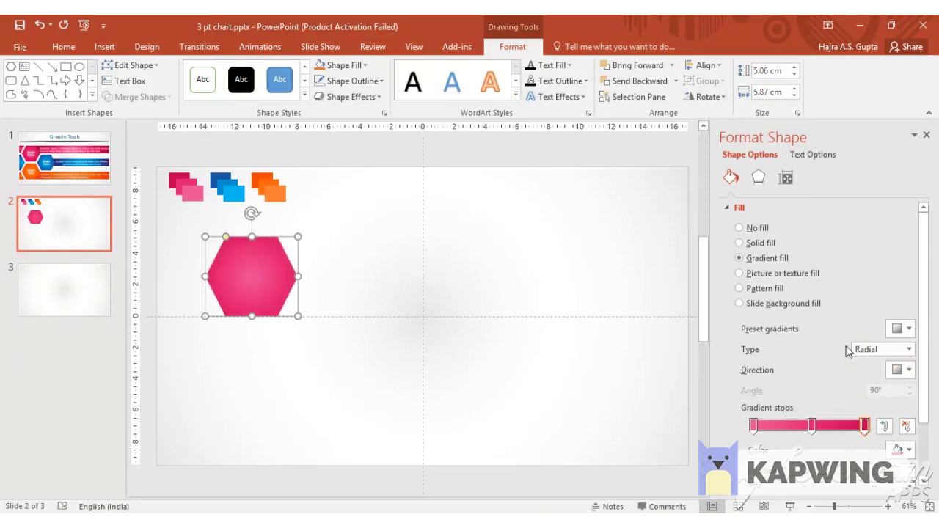
# Step: Add an outer shadow toward the hexagon's lower right with 64% transparency, 101% size, 14 pt blur and 4 pt distance
pyautogui.click(758, 178)
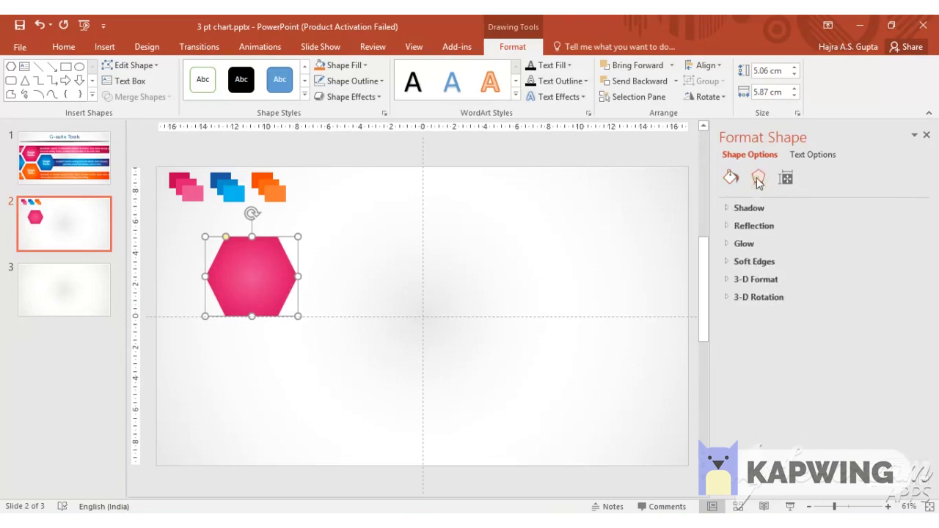
pyautogui.click(749, 210)
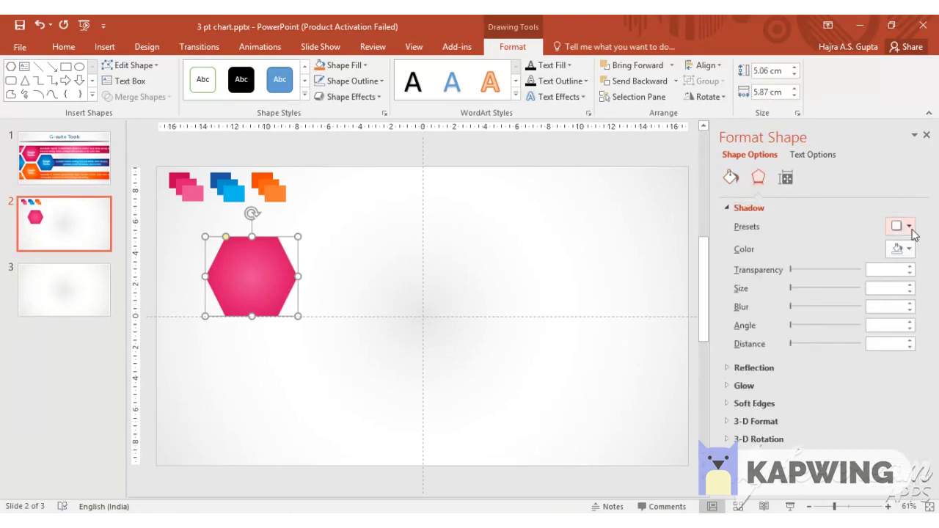
pyautogui.click(910, 228)
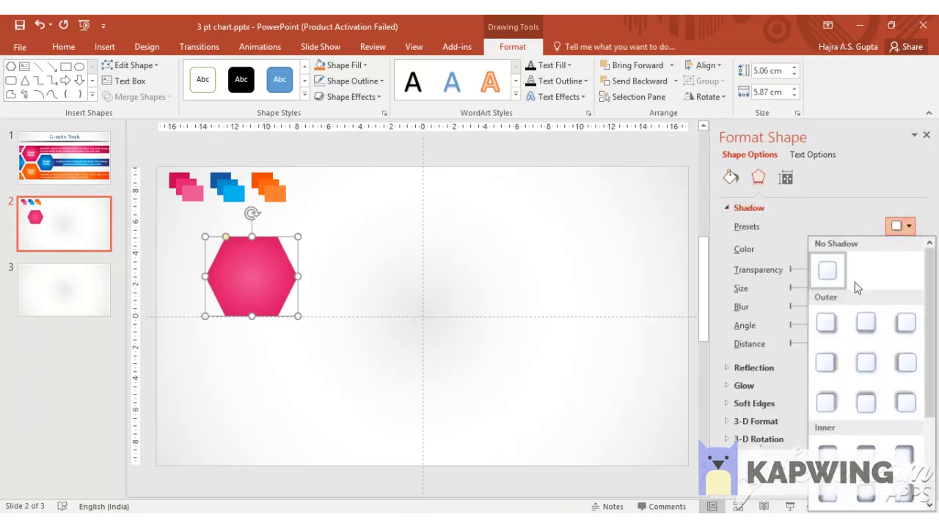
pyautogui.click(826, 322)
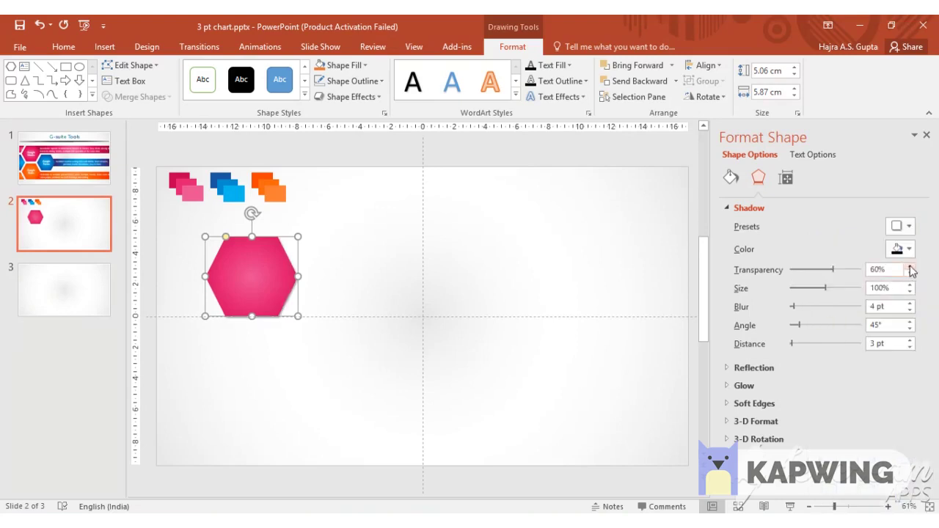
pyautogui.click(910, 285)
pyautogui.click(910, 284)
pyautogui.click(910, 285)
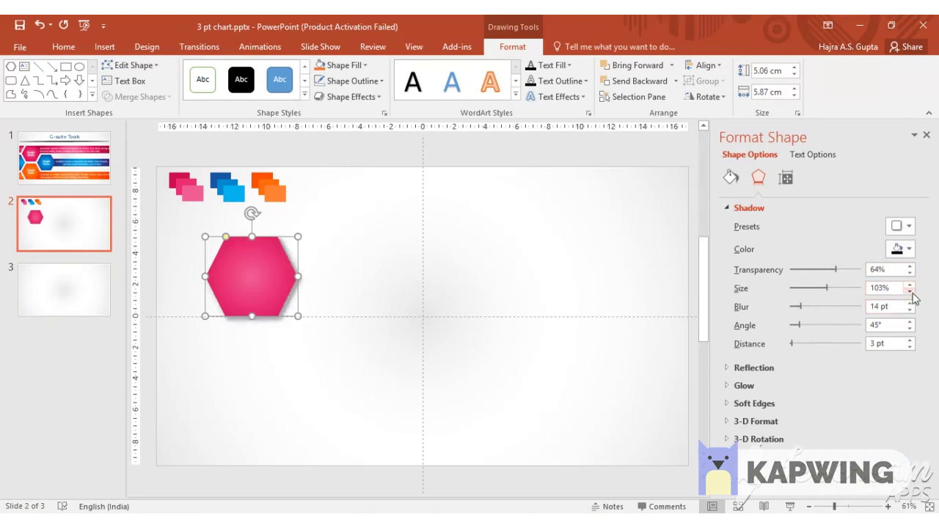
pyautogui.click(911, 292)
pyautogui.click(910, 292)
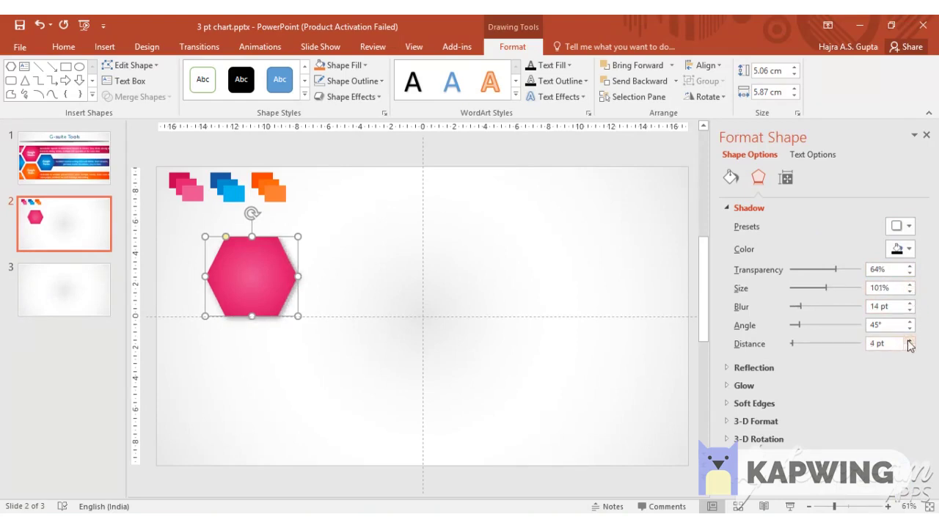
pyautogui.click(462, 279)
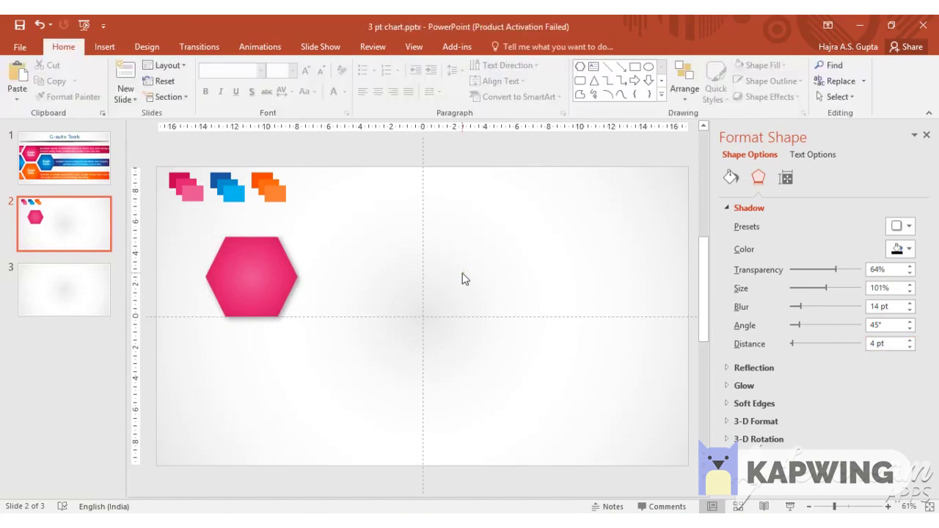
# Step: Duplicate the pink hexagon twice, placing one copy directly below it and the other to its right at mid-height
pyautogui.click(254, 269)
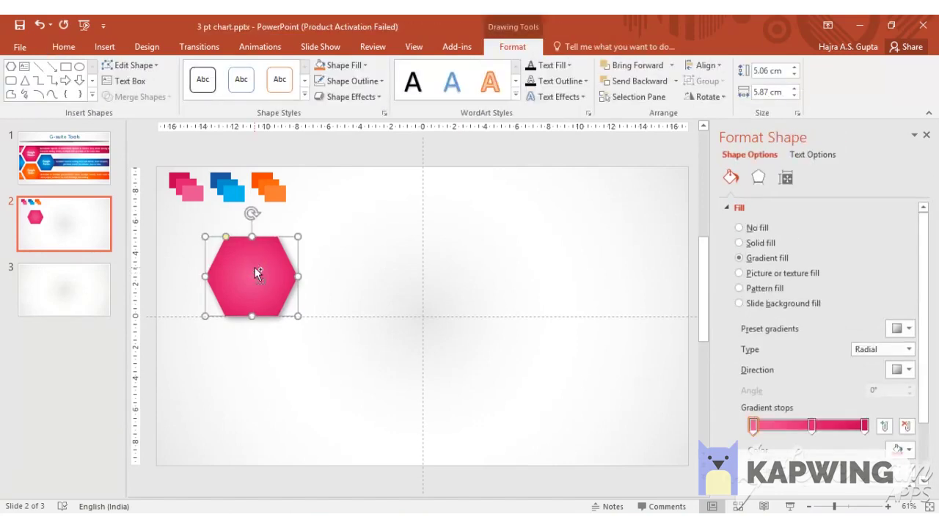
pyautogui.hotkey('ctrl', 'd')
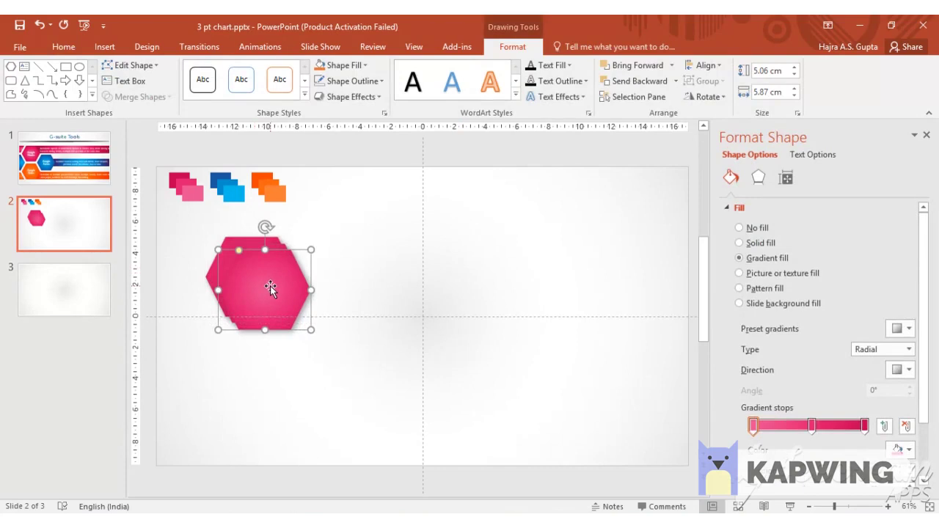
pyautogui.moveTo(270, 286); pyautogui.dragTo(257, 416)
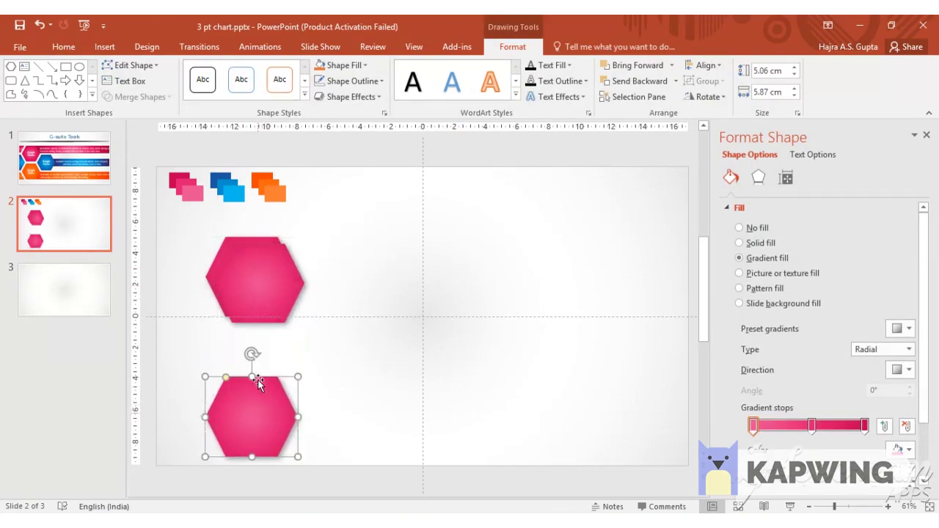
pyautogui.click(263, 288)
pyautogui.hotkey('ctrl', 'd')
pyautogui.moveTo(263, 288); pyautogui.dragTo(340, 339)
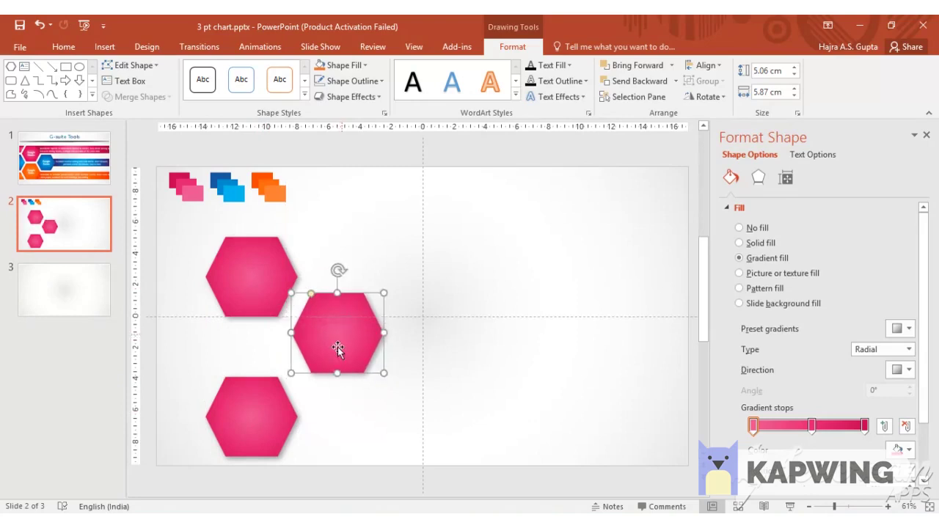
# Step: Move the lower hexagon up near the first and fit the right one between them to form an evenly spaced honeycomb
pyautogui.moveTo(249, 424); pyautogui.dragTo(250, 387)
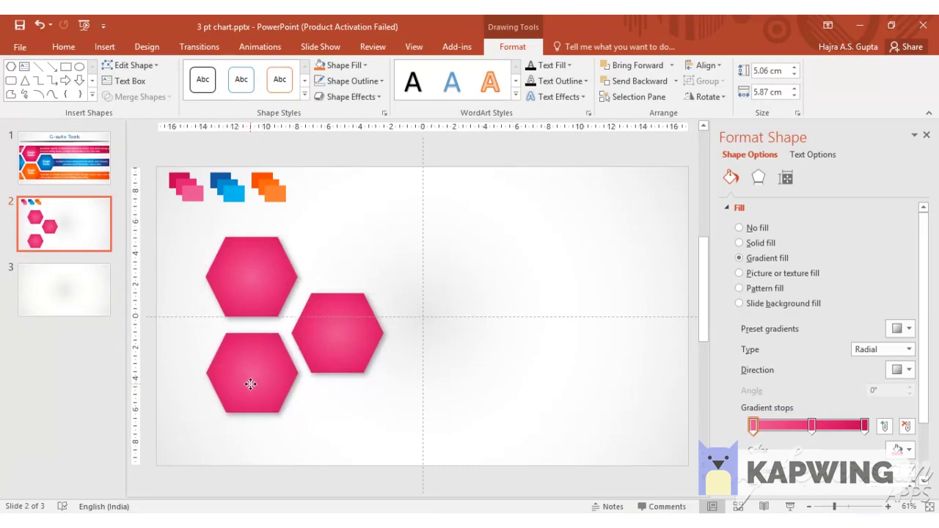
pyautogui.click(250, 387)
pyautogui.moveTo(316, 349); pyautogui.dragTo(328, 344)
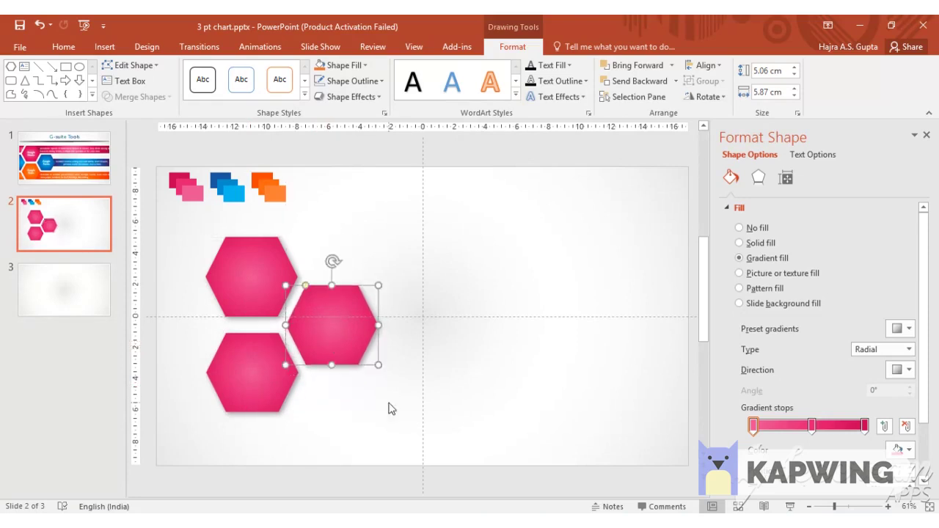
pyautogui.click(392, 408)
# Step: Select all three hexagons and nudge them together toward the slide's left edge
pyautogui.click(258, 279)
pyautogui.keyDown('shift'); pyautogui.click(259, 381); pyautogui.keyUp('shift')
pyautogui.keyDown('shift'); pyautogui.click(336, 342); pyautogui.keyUp('shift')
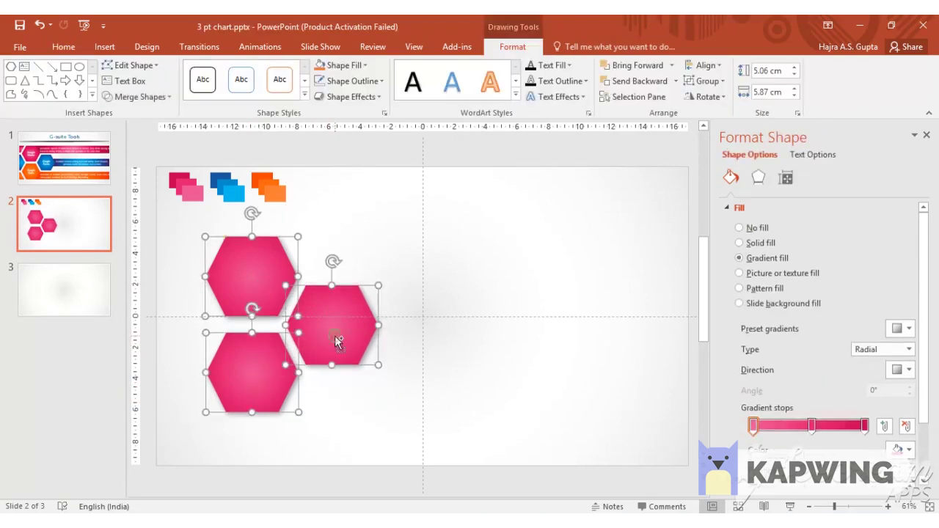
pyautogui.press('Left')
pyautogui.press('Left')
pyautogui.press('Left')
pyautogui.press('Left')
pyautogui.press('Left')
pyautogui.press('Left')
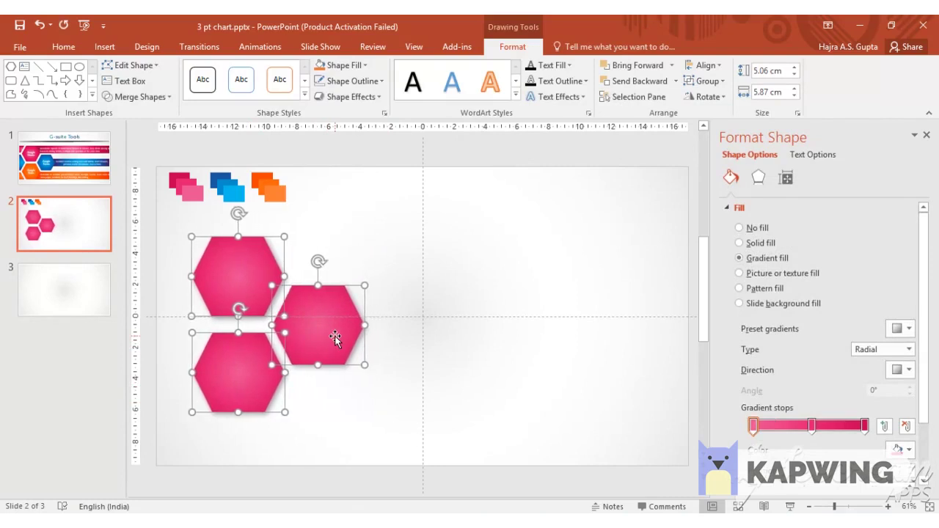
# Step: Nudge the three selected hexagons slightly down the slide and deselect them
pyautogui.press('Down')
pyautogui.press('Down')
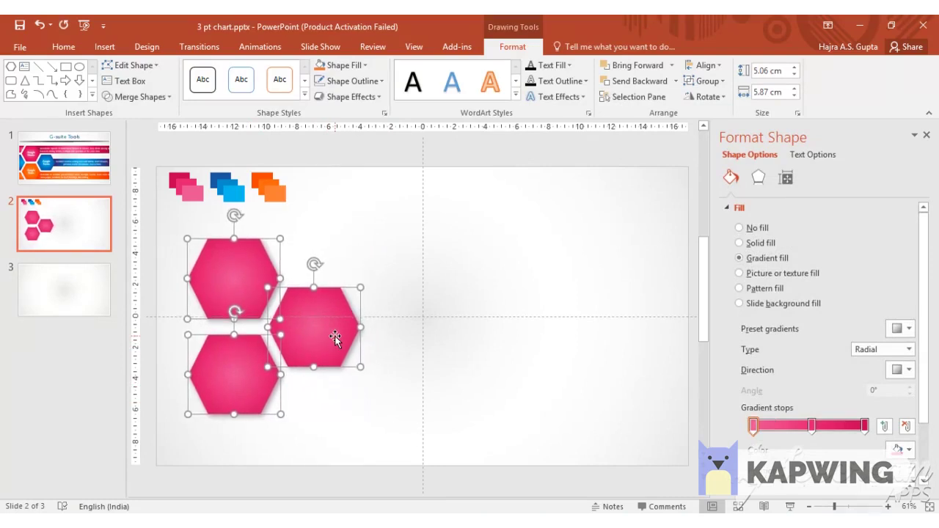
pyautogui.click(389, 463)
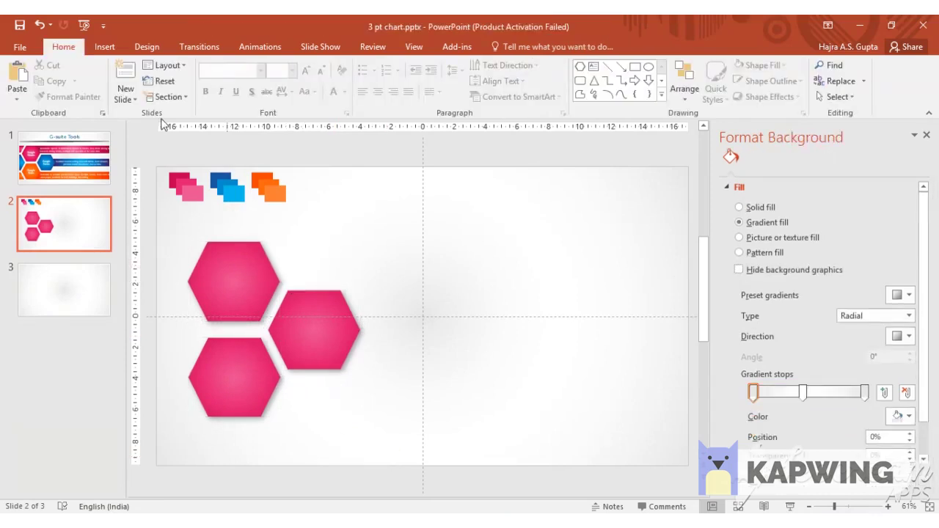
# Step: Draw a rectangle about 3.42 cm high and 23.84 cm wide, and place it overlapping the upper hexagon with their top edges aligned
pyautogui.click(105, 46)
pyautogui.click(235, 80)
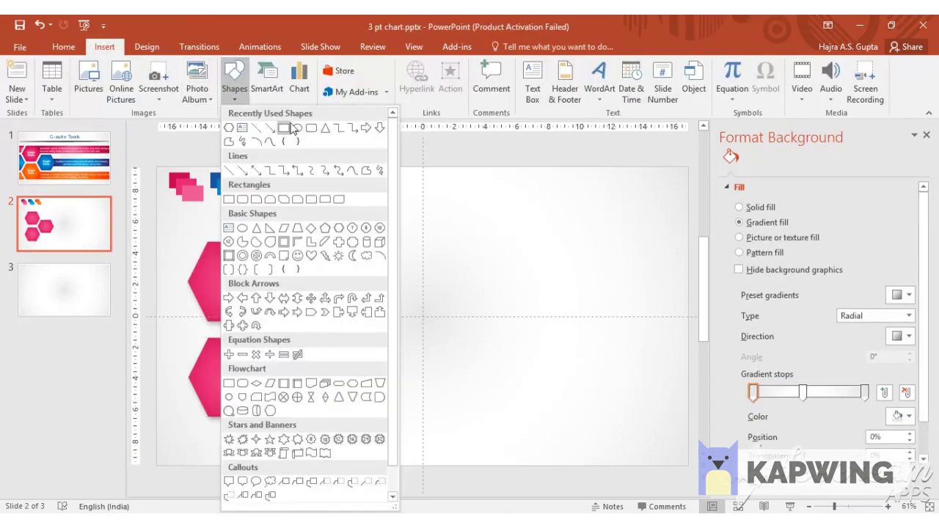
pyautogui.click(286, 129)
pyautogui.moveTo(314, 215)
pyautogui.mouseDown()
pyautogui.moveTo(570, 230)
pyautogui.moveTo(688, 269)
pyautogui.mouseUp()
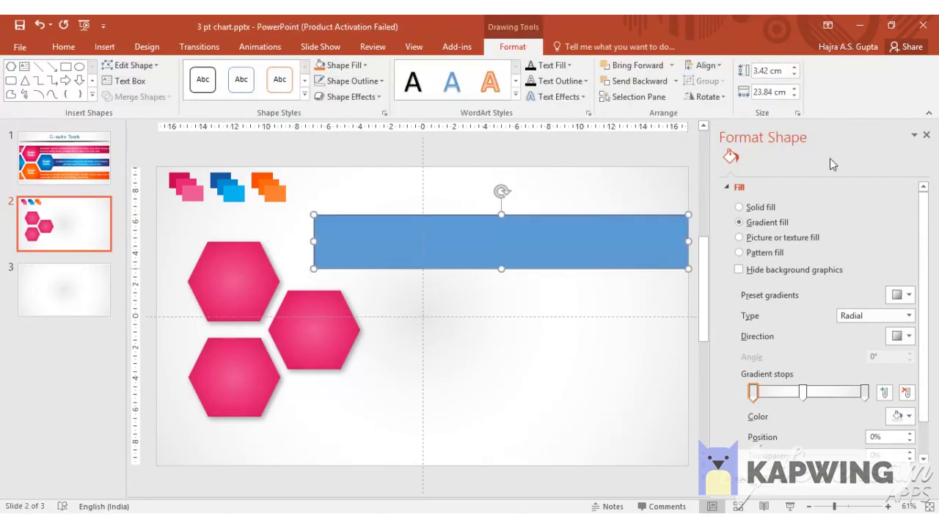
pyautogui.moveTo(470, 246); pyautogui.dragTo(435, 256)
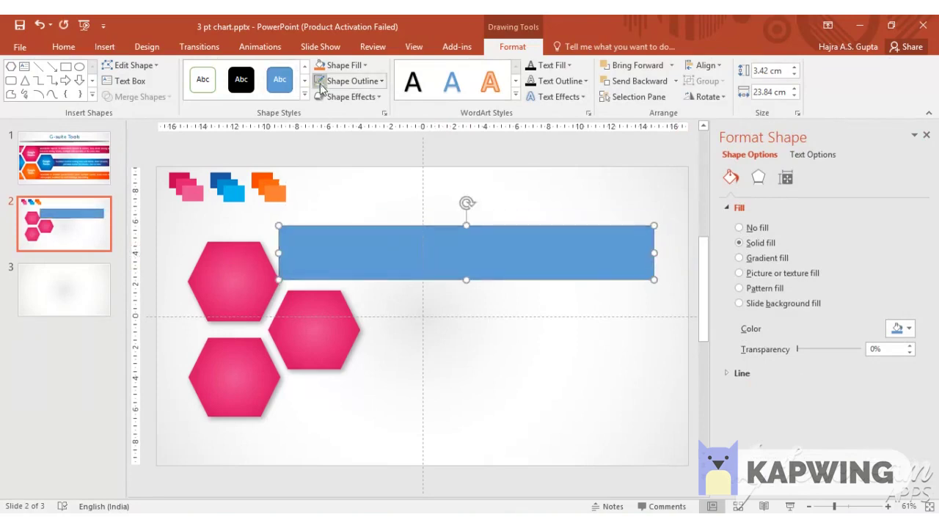
pyautogui.moveTo(361, 260); pyautogui.dragTo(337, 273)
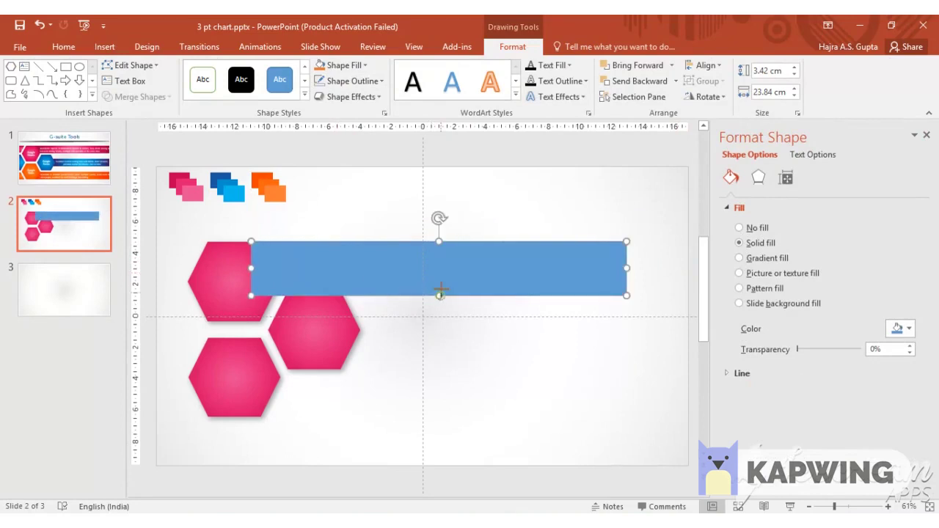
# Step: Reduce the bar's height to about 2.25 cm, extend it to the slide's right edge and send it behind the hexagons
pyautogui.moveTo(440, 294); pyautogui.dragTo(442, 278)
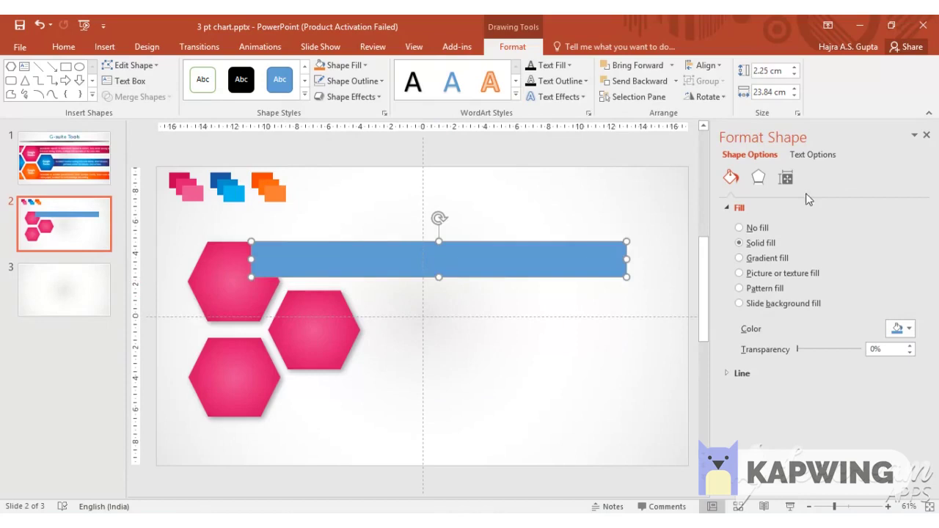
pyautogui.moveTo(628, 259); pyautogui.dragTo(690, 259)
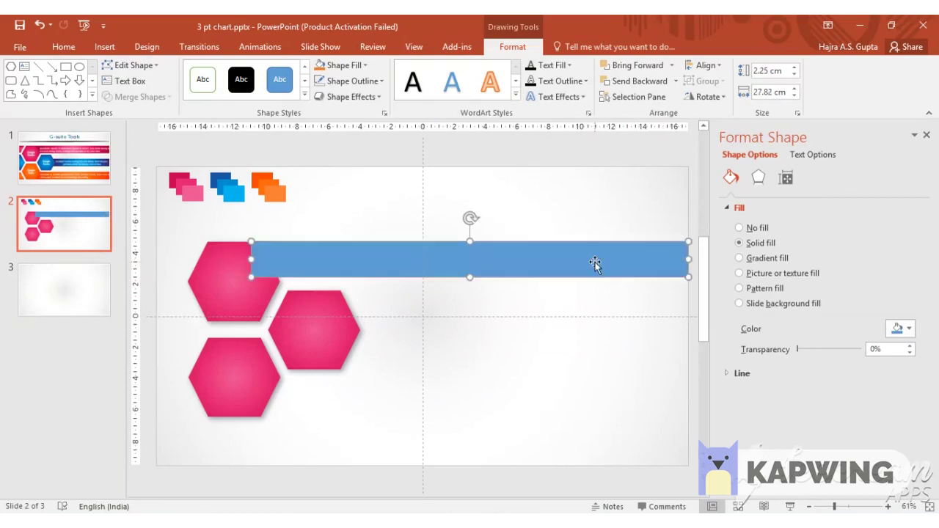
pyautogui.rightClick(596, 262)
pyautogui.click(649, 397)
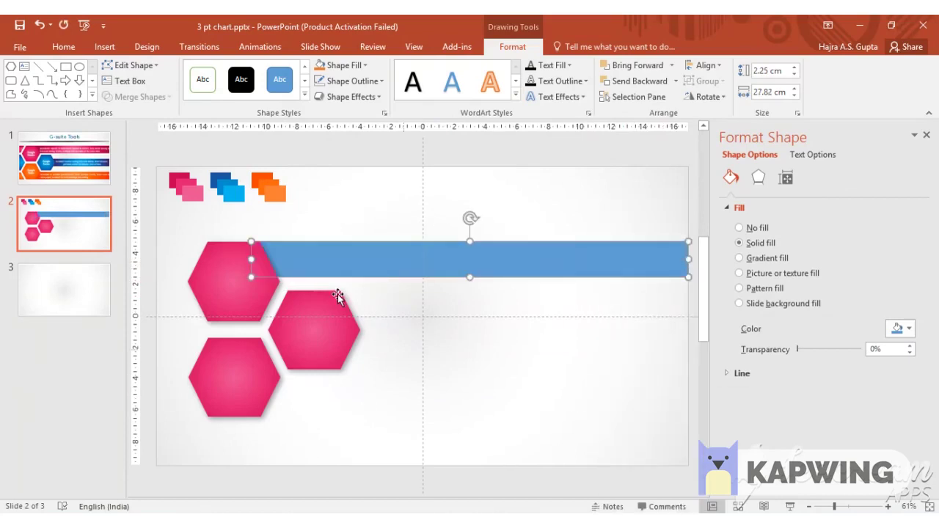
# Step: Adjust the bar's height to about 2.49 cm so its lower edge meets the upper hexagon's right corner
pyautogui.moveTo(470, 277); pyautogui.dragTo(469, 285)
pyautogui.scroll(2, 604, 361)
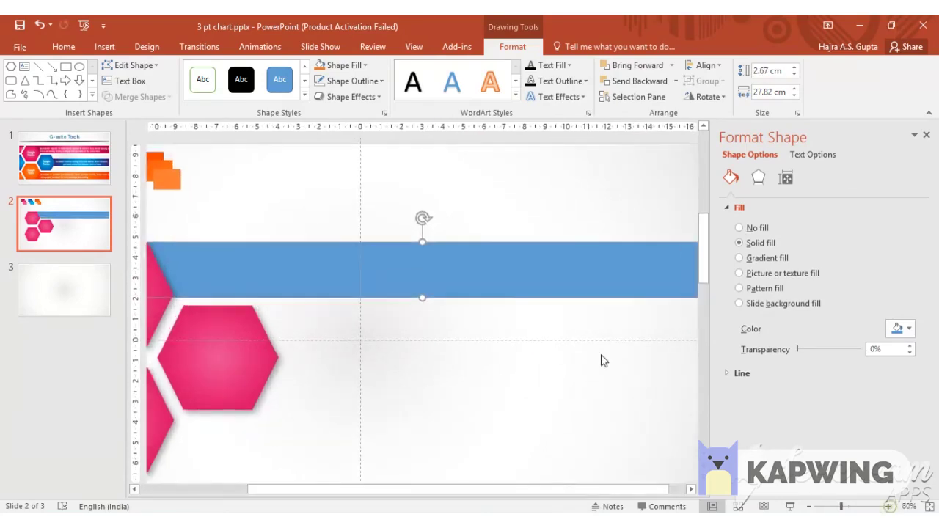
pyautogui.moveTo(423, 297); pyautogui.dragTo(423, 294)
pyautogui.moveTo(312, 260); pyautogui.dragTo(312, 261)
pyautogui.moveTo(424, 297)
pyautogui.mouseDown()
pyautogui.moveTo(423, 275)
pyautogui.moveTo(421, 293)
pyautogui.mouseUp()
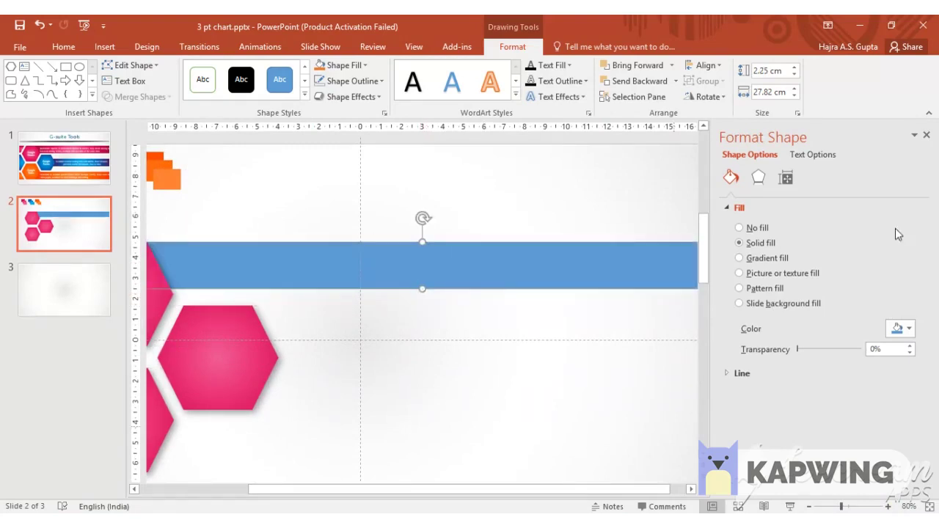
pyautogui.click(888, 506)
pyautogui.click(887, 507)
pyautogui.click(888, 507)
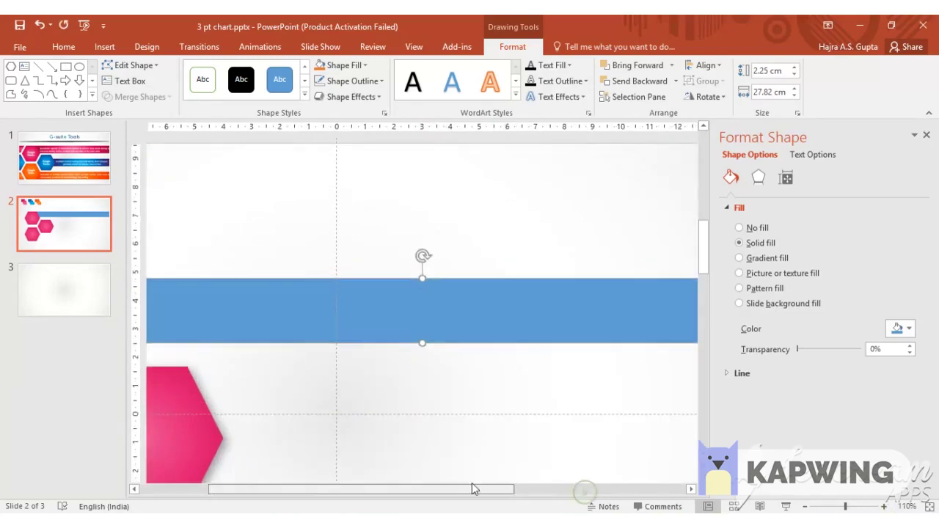
pyautogui.moveTo(473, 489); pyautogui.dragTo(360, 489)
pyautogui.click(926, 135)
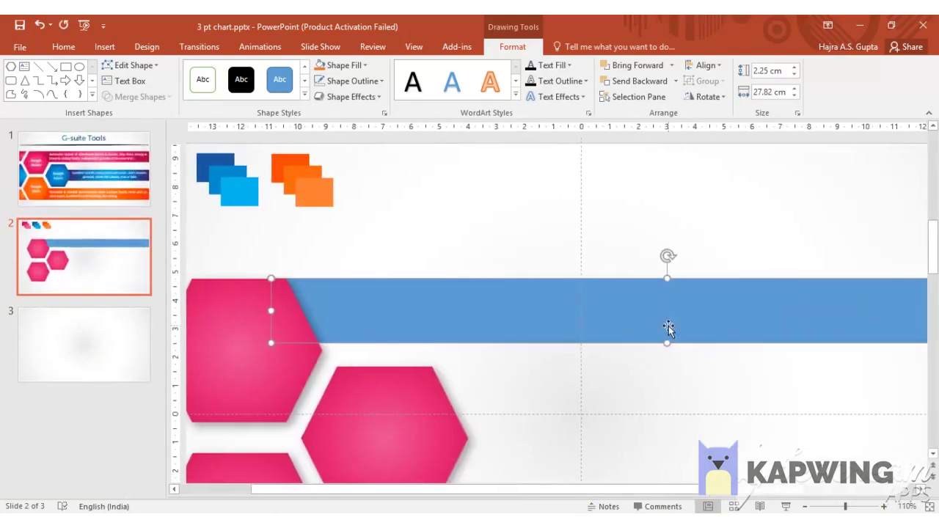
pyautogui.moveTo(667, 343); pyautogui.dragTo(664, 350)
pyautogui.click(835, 446)
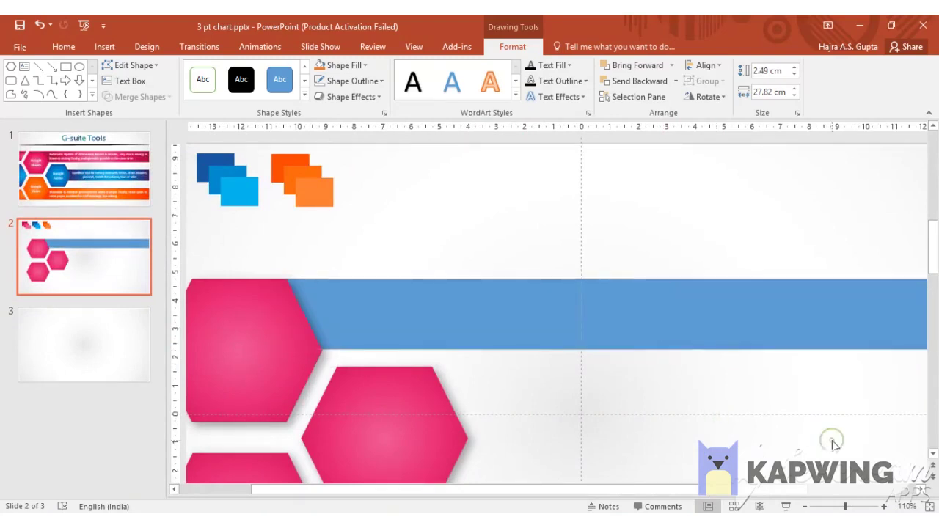
pyautogui.click(806, 507)
pyautogui.click(806, 507)
pyautogui.click(806, 507)
pyautogui.click(805, 507)
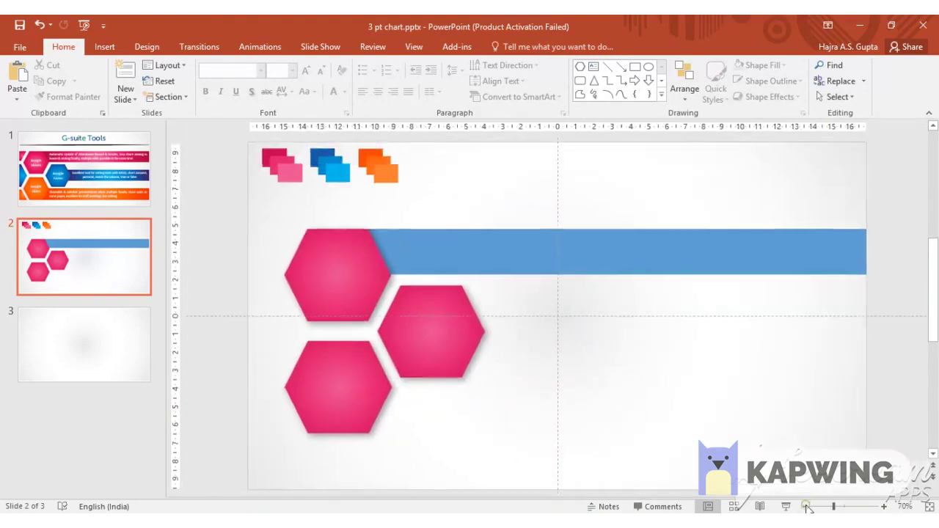
pyautogui.click(445, 257)
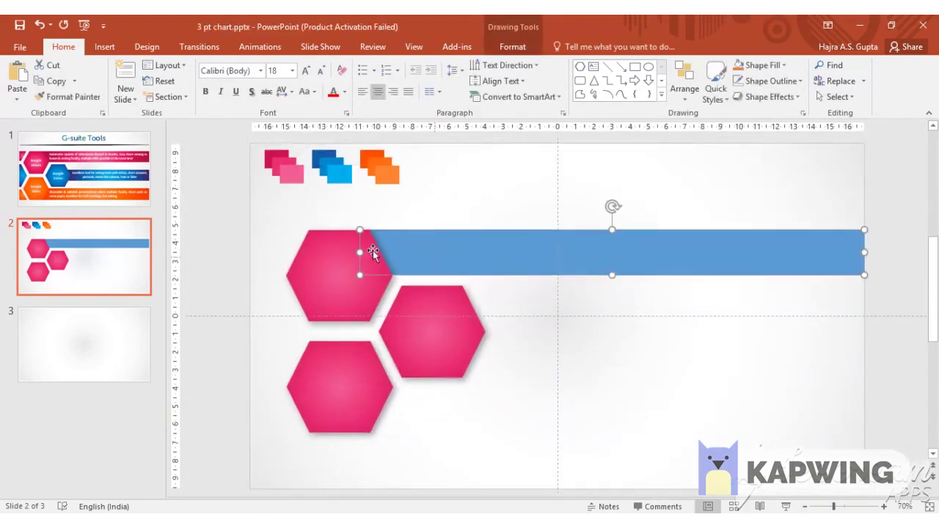
pyautogui.click(82, 97)
pyautogui.click(493, 261)
pyautogui.click(77, 99)
pyautogui.click(319, 267)
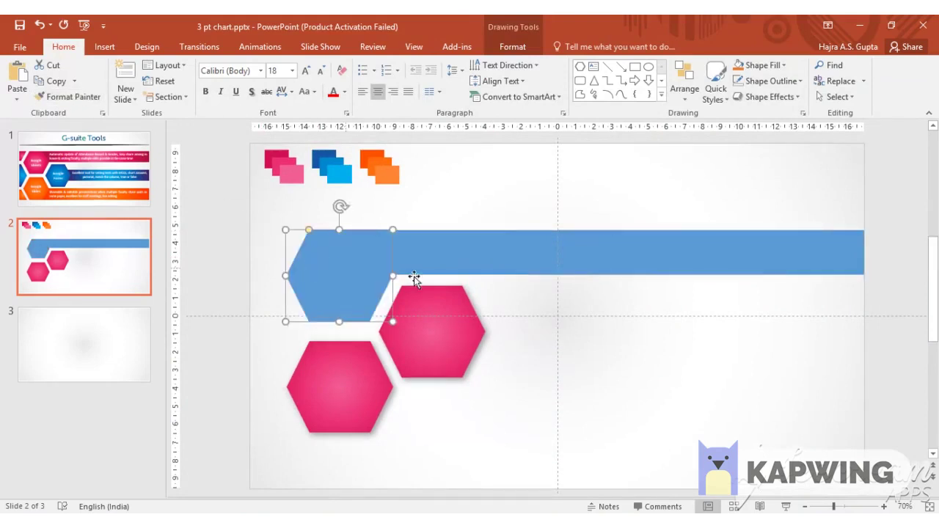
pyautogui.hotkey('ctrl', 'z')
pyautogui.hotkey('ctrl', 'z')
# Step: Copy the upper hexagon's pink gradient and shadow formatting onto the blue bar
pyautogui.click(322, 264)
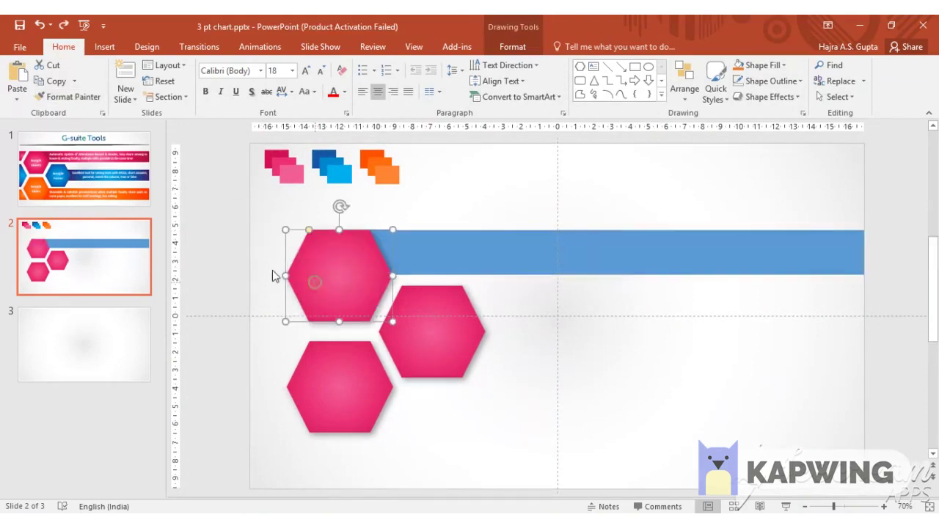
pyautogui.click(73, 97)
pyautogui.click(474, 257)
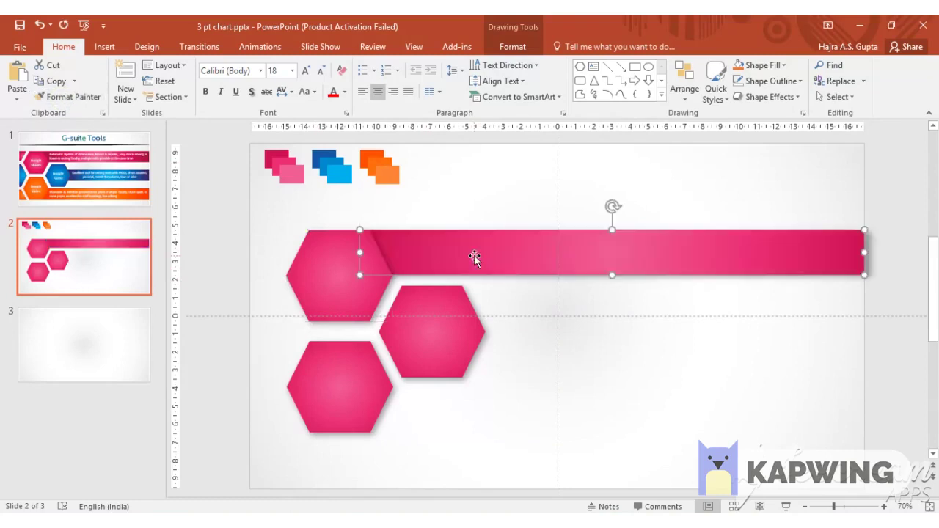
pyautogui.click(576, 336)
# Step: Duplicate the pink bar twice, align one copy with the lower half of the bottom hexagon and send it to the back
pyautogui.click(478, 249)
pyautogui.hotkey('ctrl', 'd')
pyautogui.moveTo(479, 251); pyautogui.dragTo(502, 423)
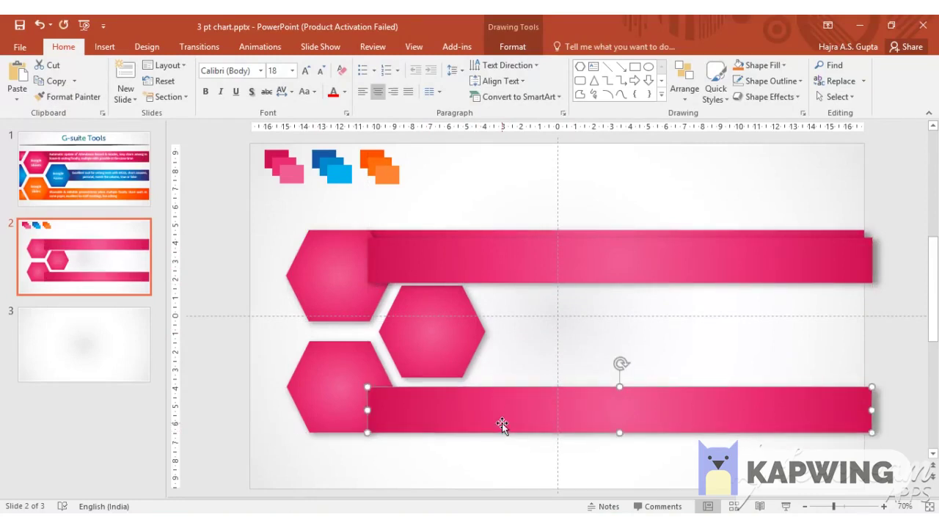
pyautogui.press('Left')
pyautogui.press('Left')
pyautogui.press('Left')
pyautogui.press('Left')
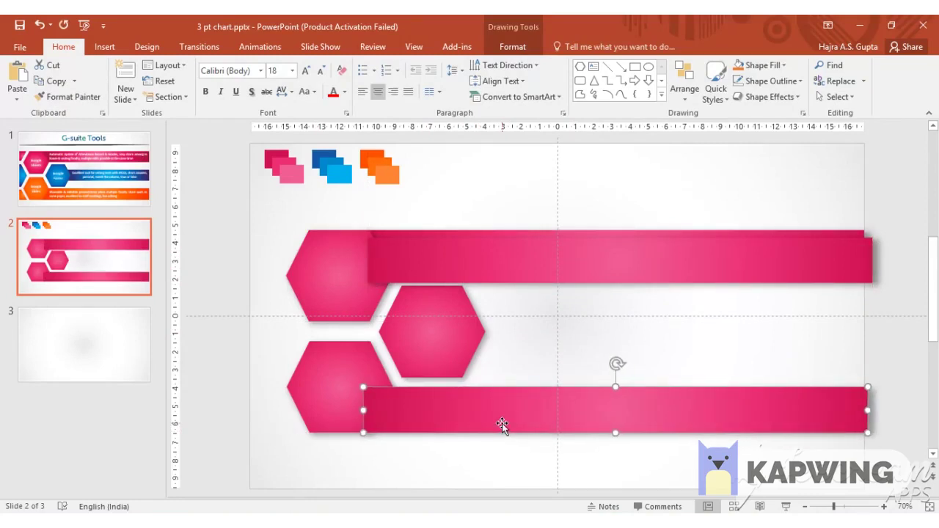
pyautogui.rightClick(501, 424)
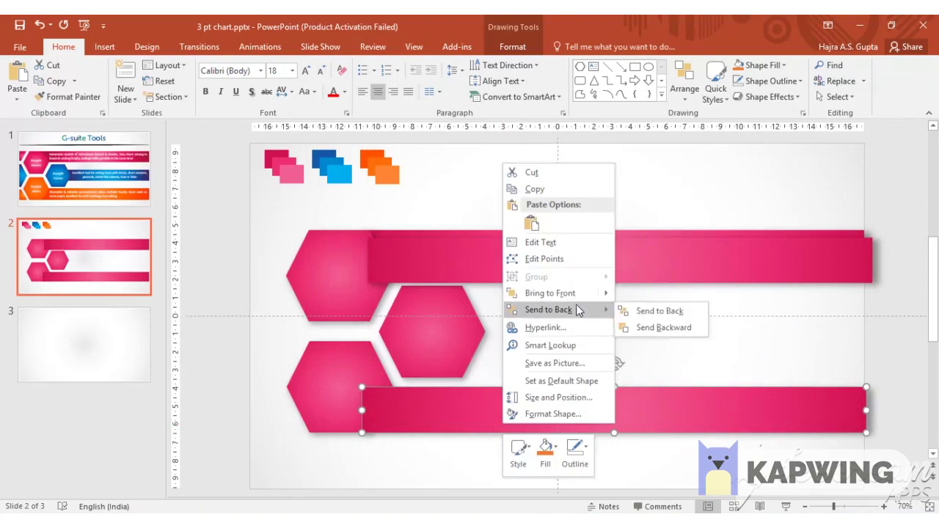
pyautogui.click(580, 311)
# Step: Move the other bar copy beside the middle hexagon, send it to the back and shorten both ends to fit between hexagon and slide edge
pyautogui.moveTo(453, 262); pyautogui.dragTo(524, 328)
pyautogui.rightClick(523, 328)
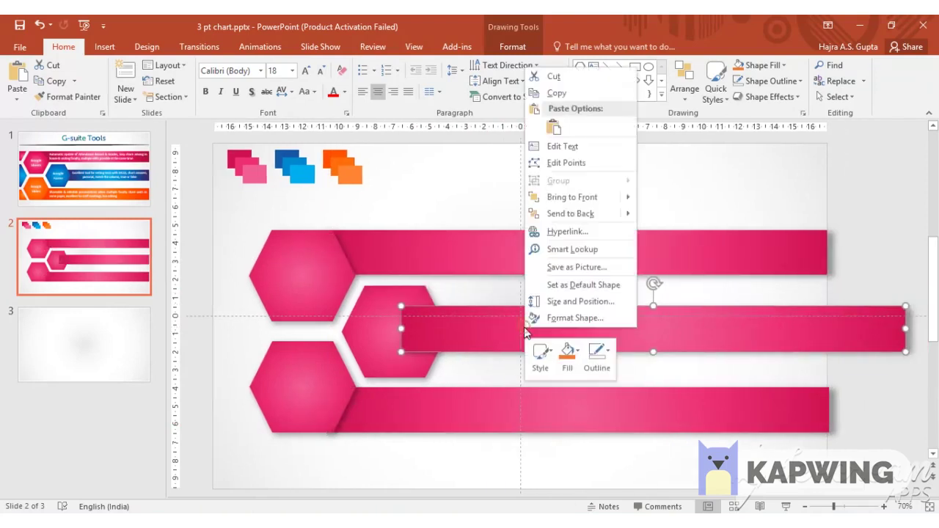
pyautogui.click(572, 214)
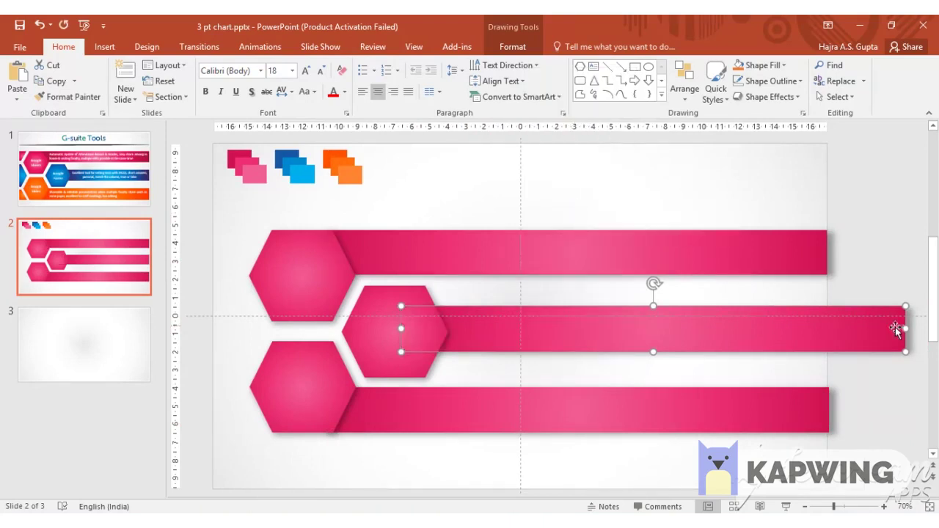
pyautogui.moveTo(902, 328); pyautogui.dragTo(827, 336)
pyautogui.moveTo(438, 331); pyautogui.dragTo(461, 329)
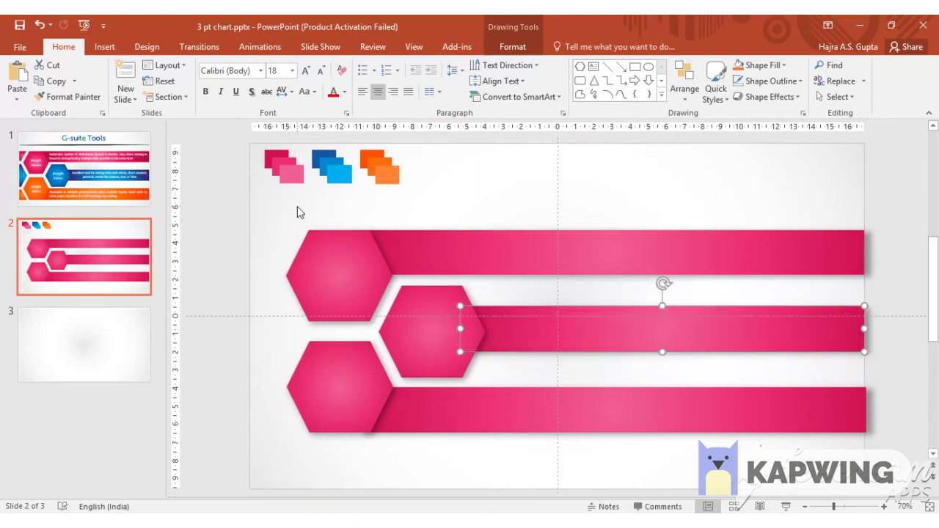
# Step: Set the first gradient stop of the middle hexagon to the light blue sample square's color with the Eyedropper
pyautogui.click(474, 246)
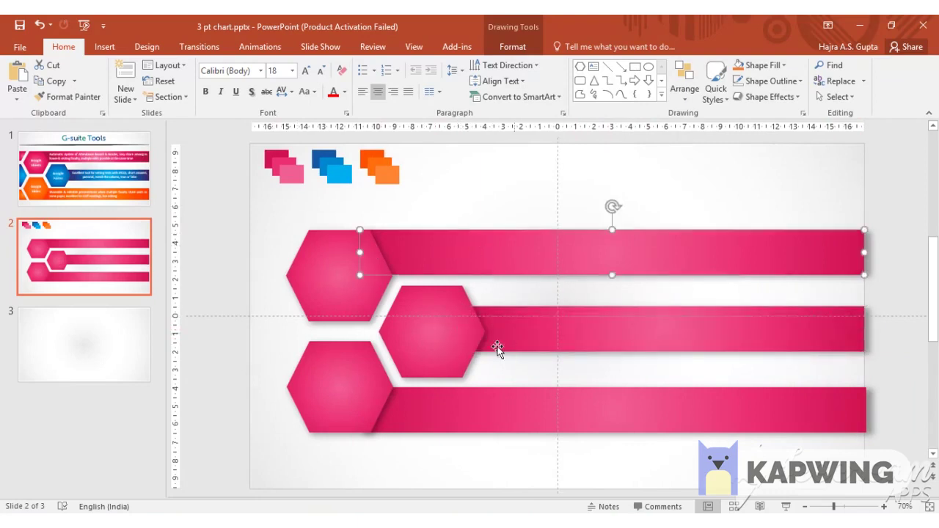
pyautogui.click(417, 321)
pyautogui.rightClick(420, 326)
pyautogui.click(462, 312)
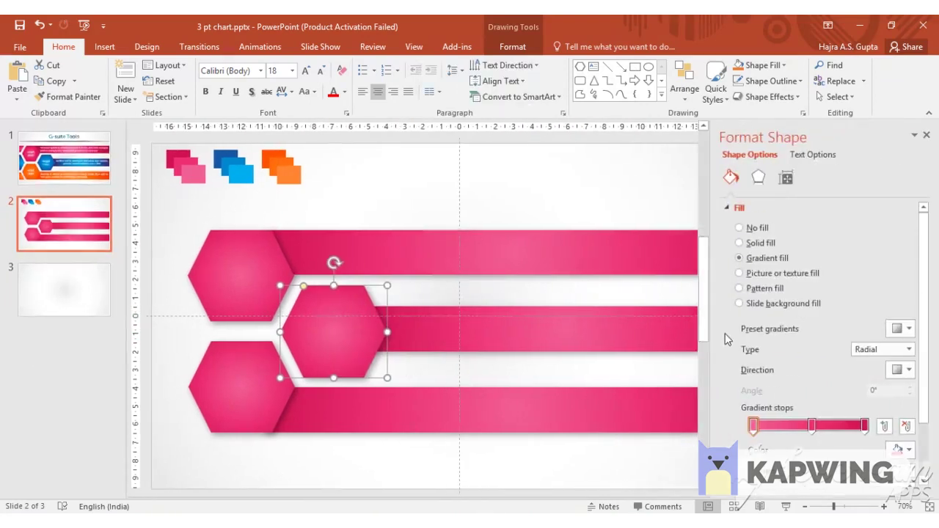
pyautogui.click(901, 449)
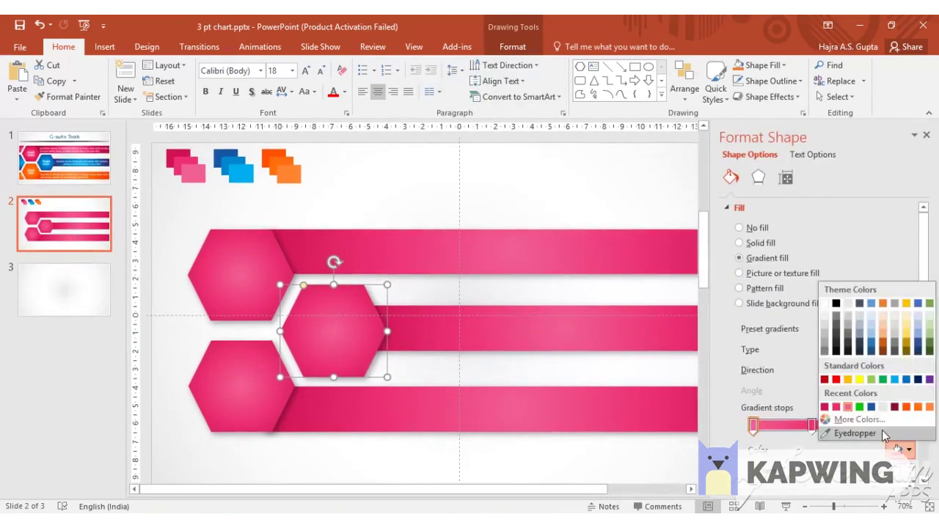
pyautogui.click(843, 434)
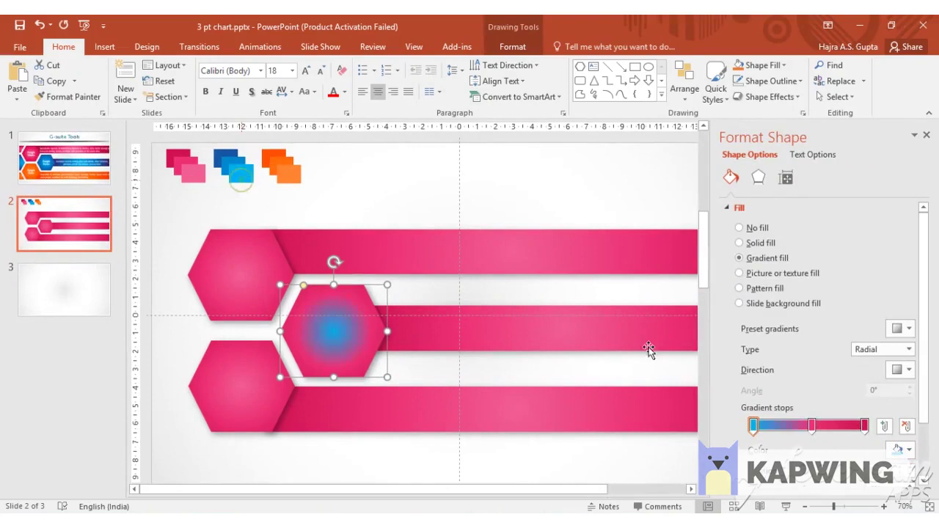
# Step: Sample medium and dark blue for the middle hexagon's remaining gradient stops, and copy its formatting onto the middle bar
pyautogui.click(901, 448)
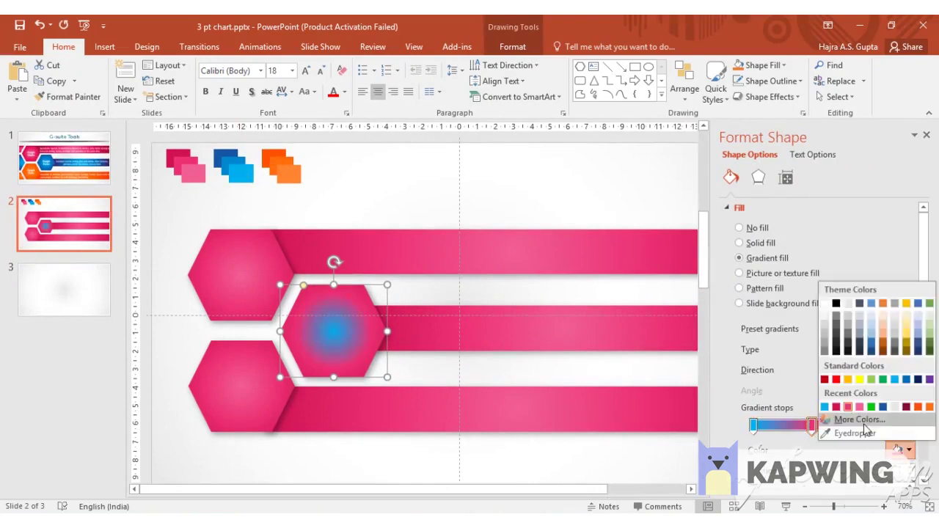
pyautogui.click(863, 431)
pyautogui.click(235, 162)
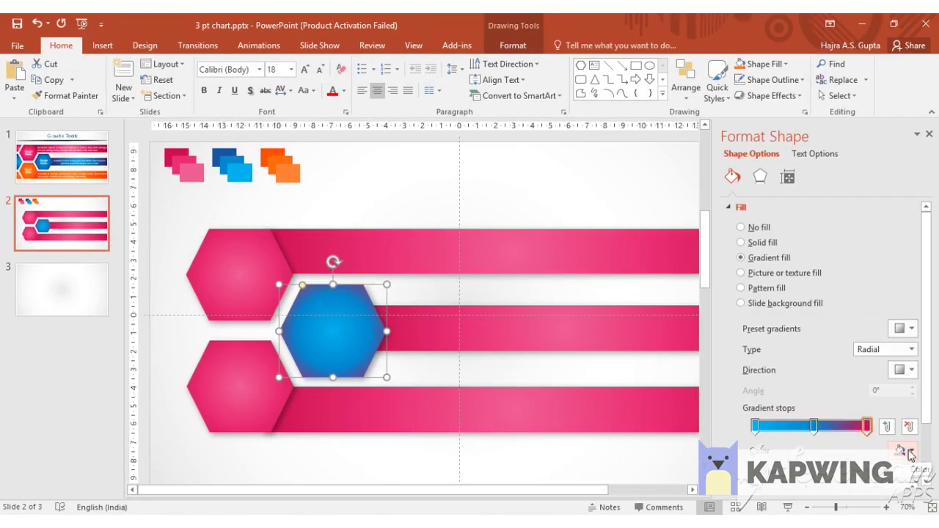
pyautogui.click(909, 453)
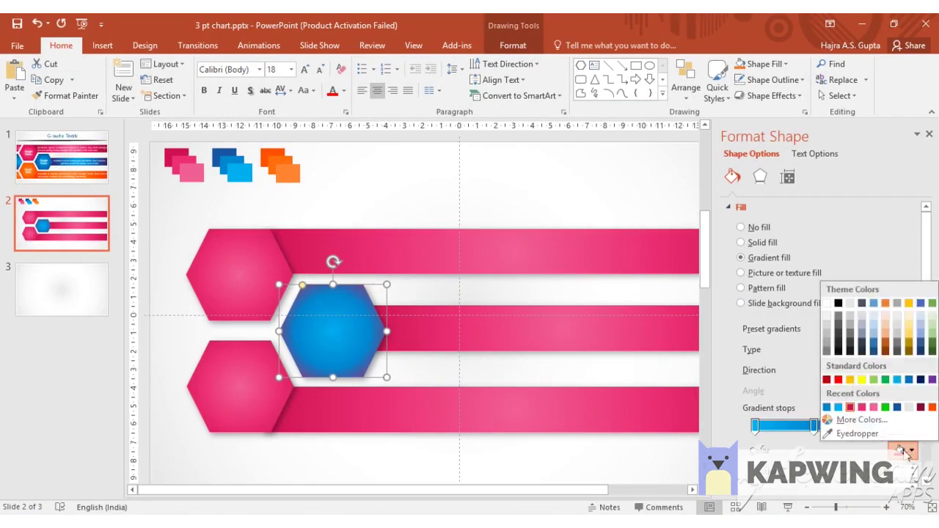
pyautogui.click(864, 431)
pyautogui.click(226, 149)
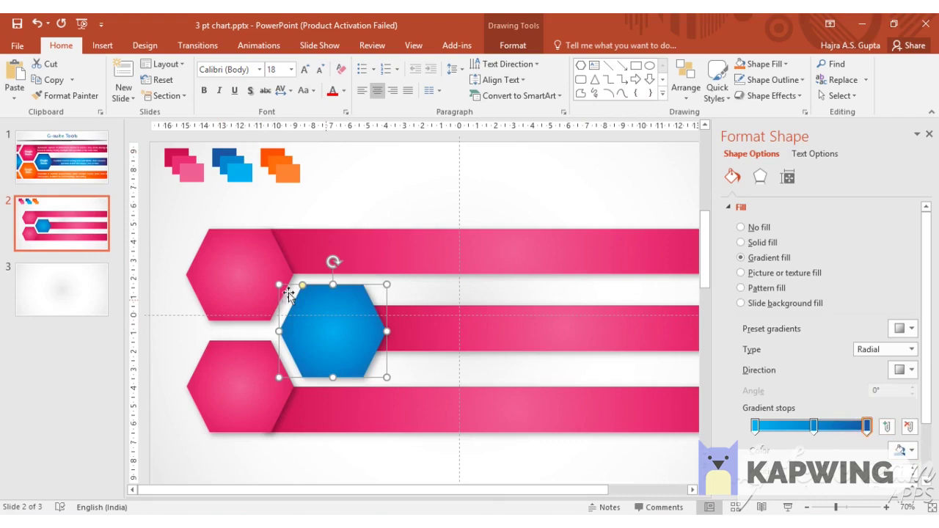
pyautogui.click(74, 104)
pyautogui.click(443, 336)
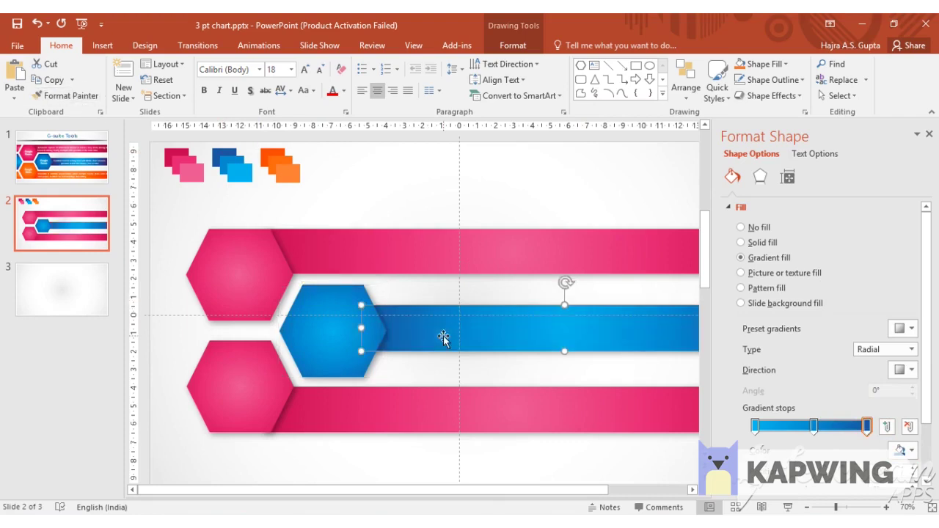
# Step: Sample dark and medium orange from the color squares for the bottom hexagon's last and middle gradient stops with the Eyedropper
pyautogui.click(217, 381)
pyautogui.click(909, 450)
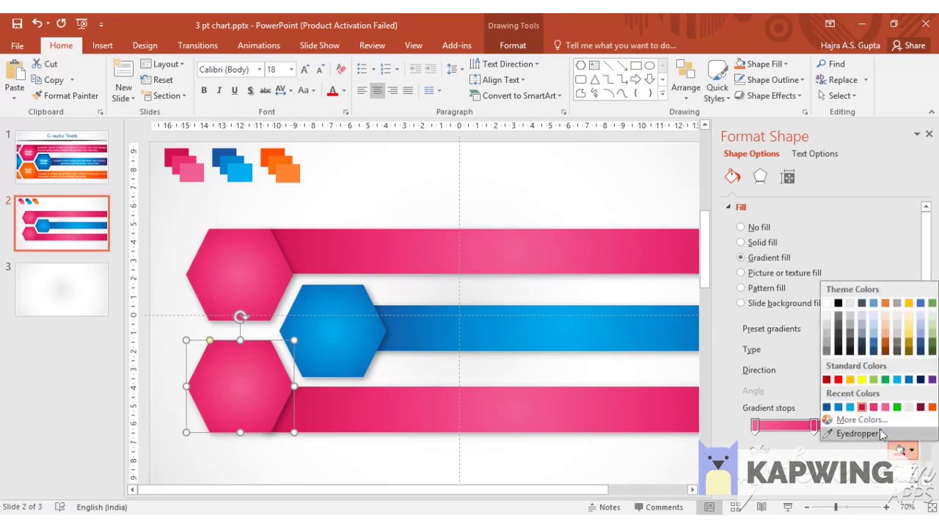
pyautogui.click(859, 434)
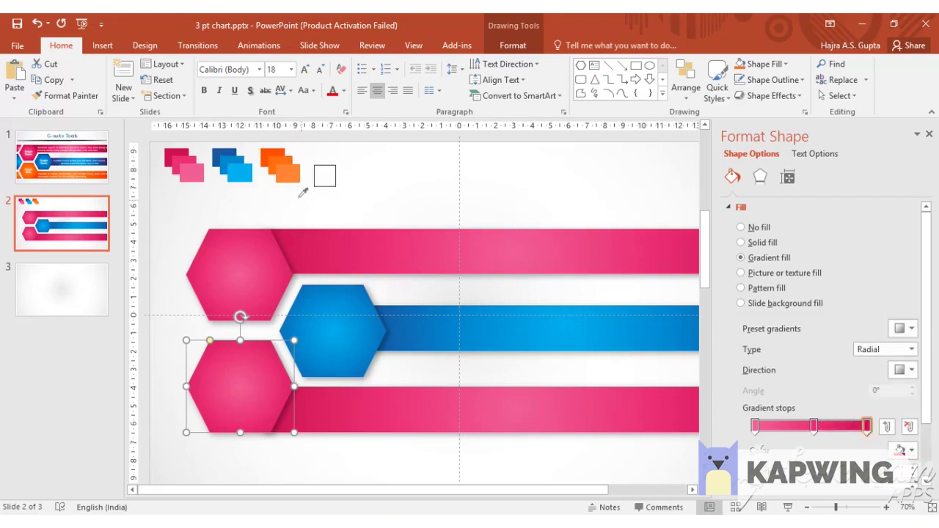
pyautogui.click(269, 151)
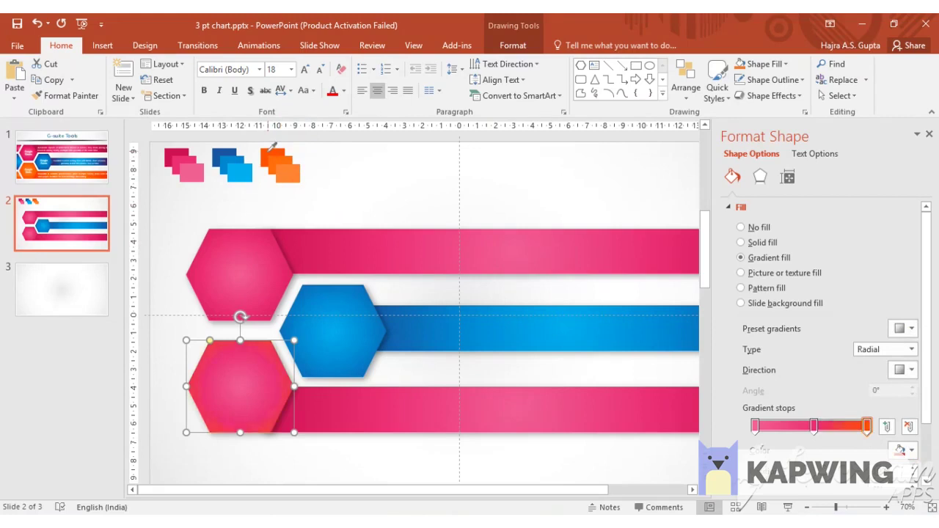
pyautogui.click(813, 427)
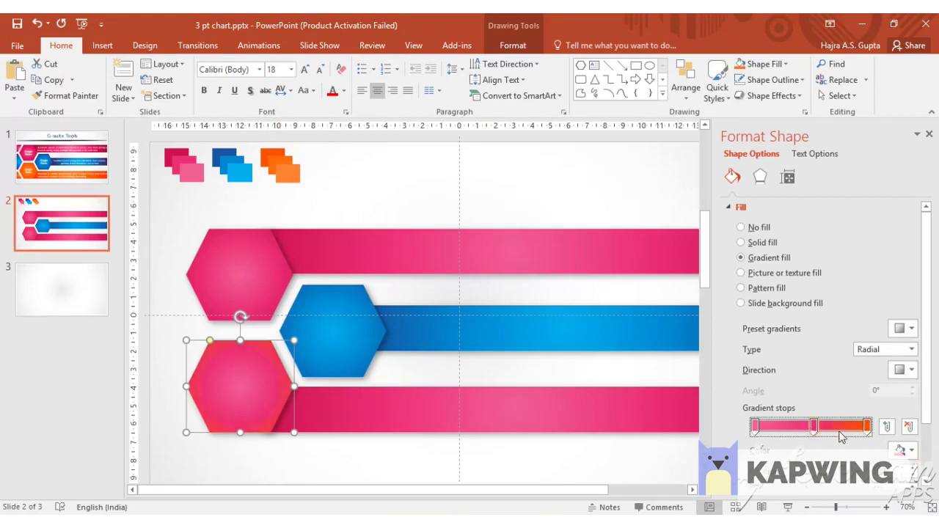
pyautogui.click(902, 450)
pyautogui.click(857, 434)
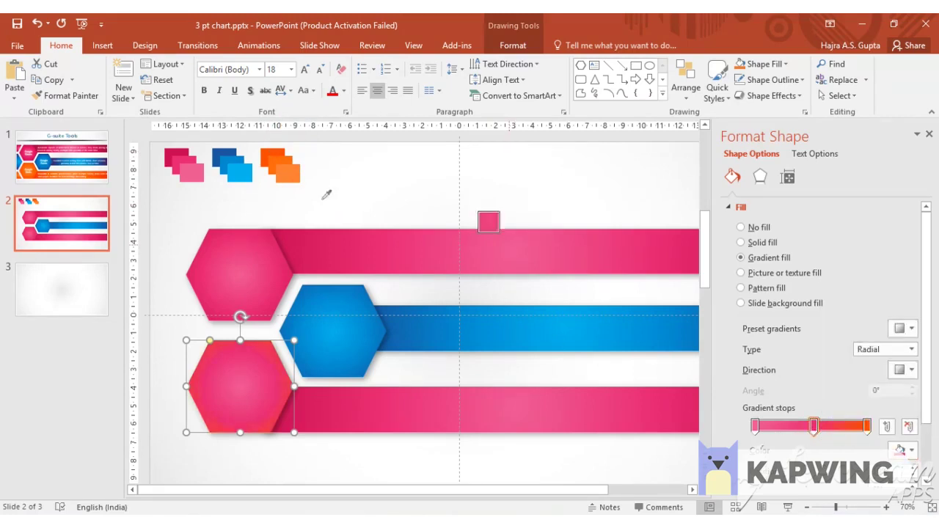
pyautogui.click(292, 155)
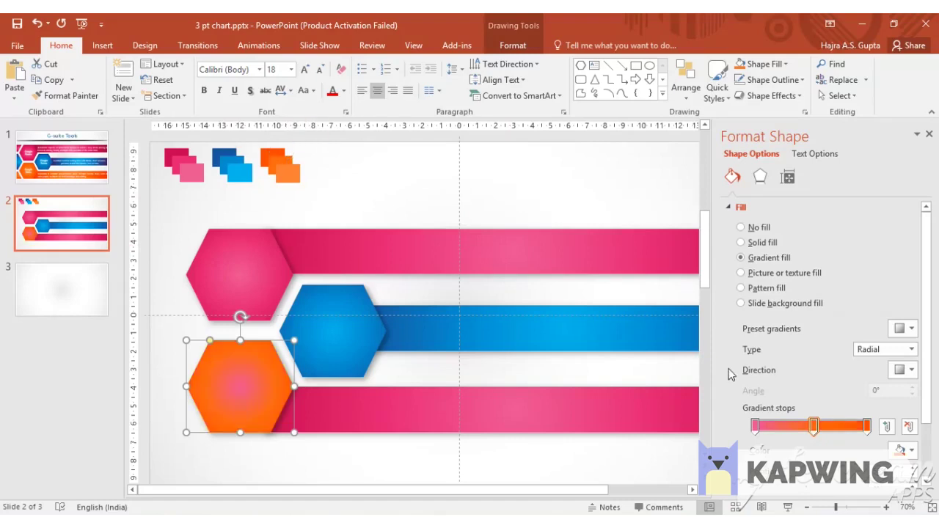
# Step: Sample light orange for the bottom hexagon's first gradient stop, and copy the hexagon's formatting onto the bottom bar
pyautogui.click(757, 429)
pyautogui.click(902, 451)
pyautogui.click(857, 434)
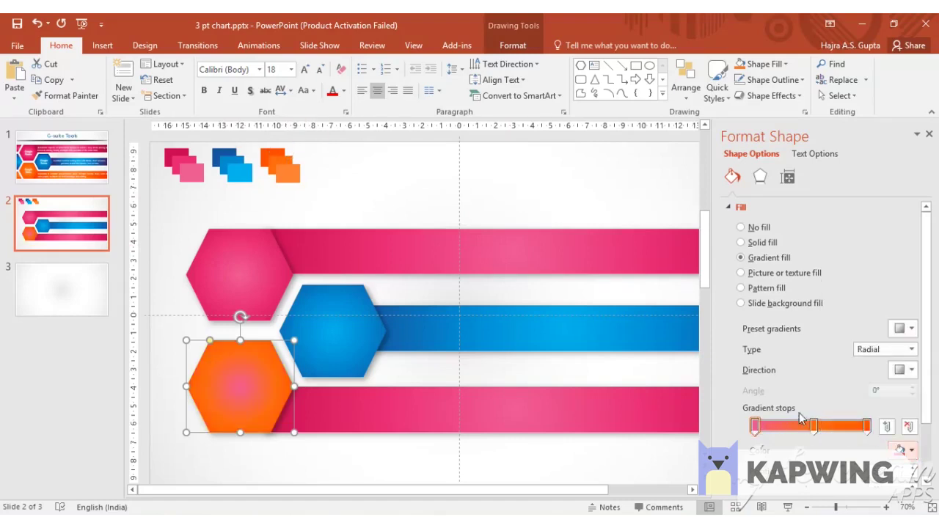
pyautogui.click(297, 166)
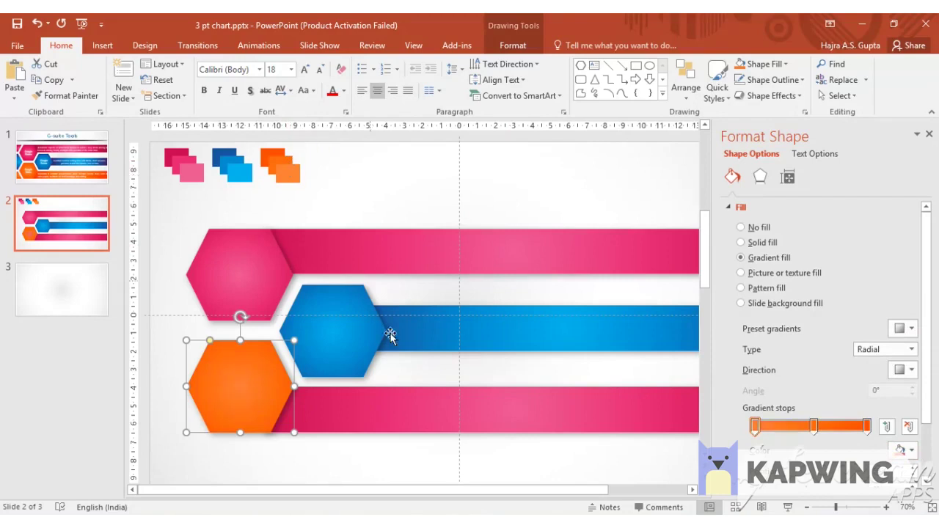
pyautogui.click(64, 93)
pyautogui.click(400, 408)
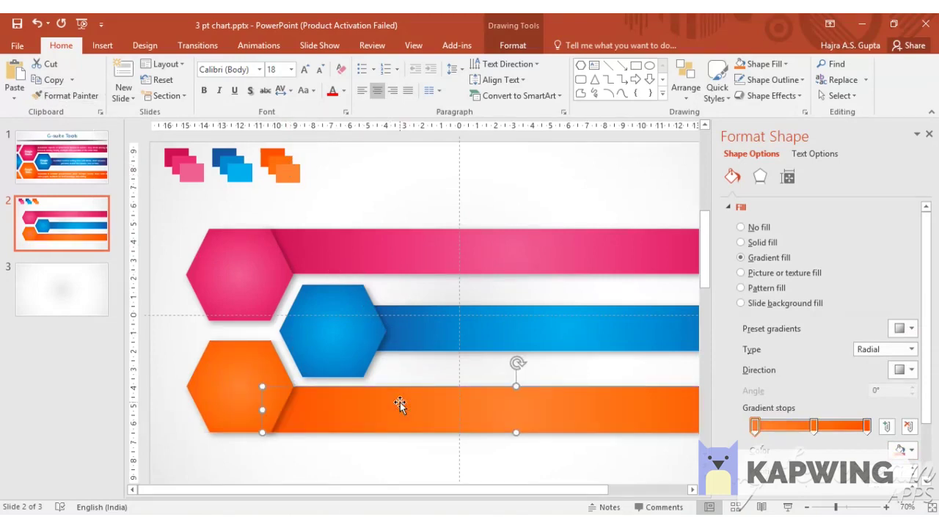
pyautogui.click(929, 134)
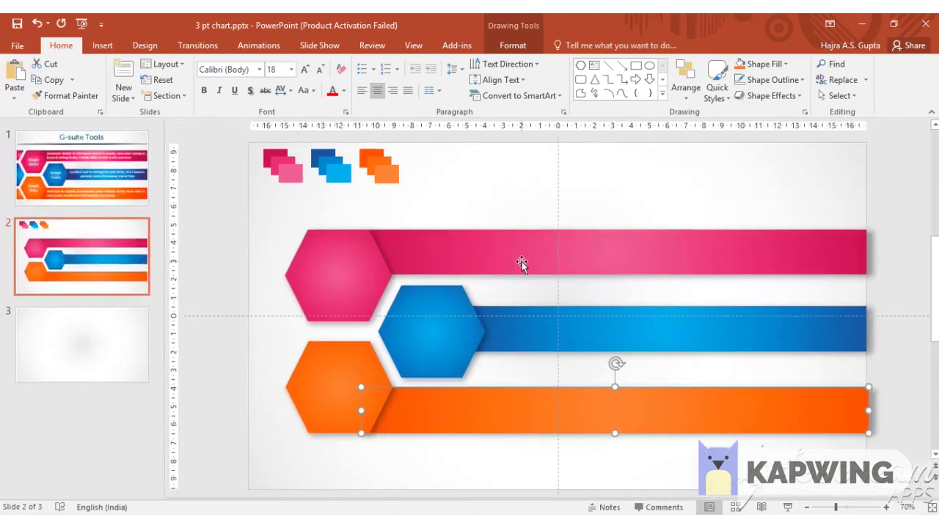
# Step: Duplicate the blue hexagon and place the copy level with it, overhanging the slide's left edge beside the pink and orange hexagons
pyautogui.click(430, 331)
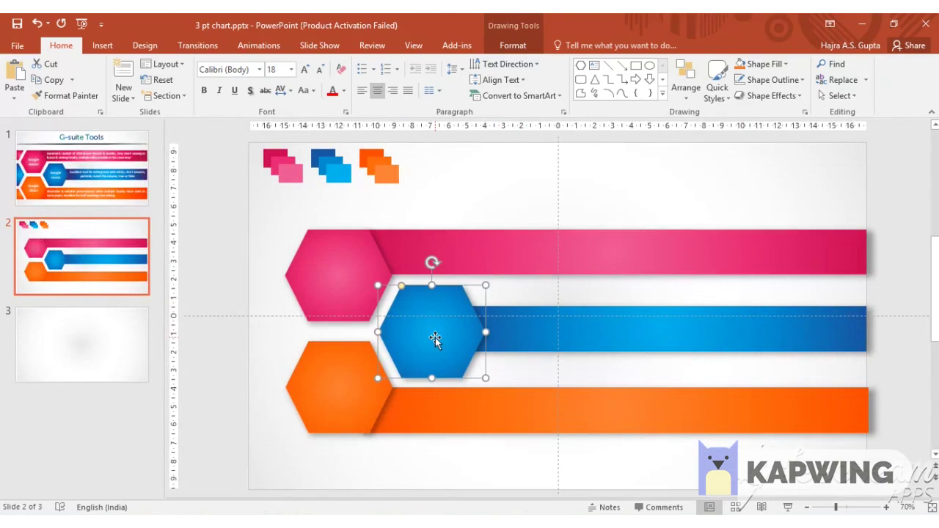
pyautogui.press('Right')
pyautogui.press('Right')
pyautogui.press('Down')
pyautogui.press('Down')
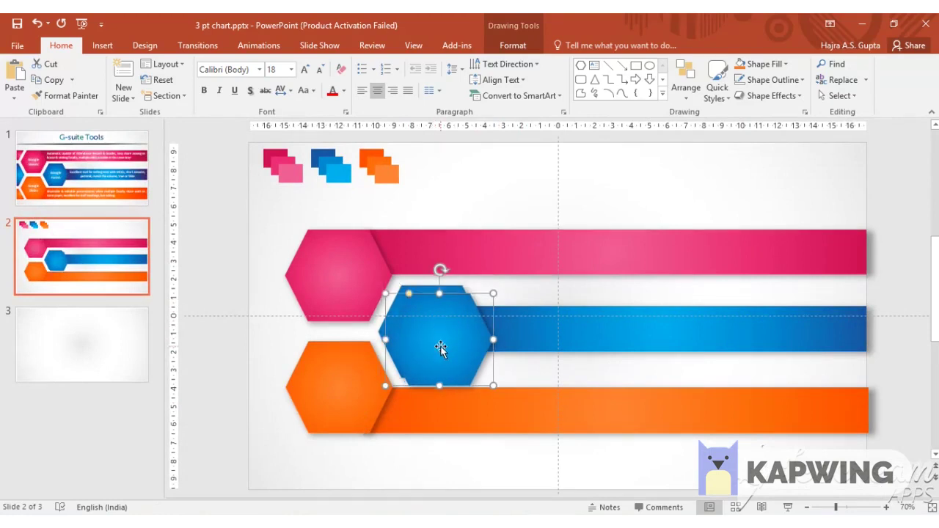
pyautogui.moveTo(440, 360); pyautogui.dragTo(246, 353)
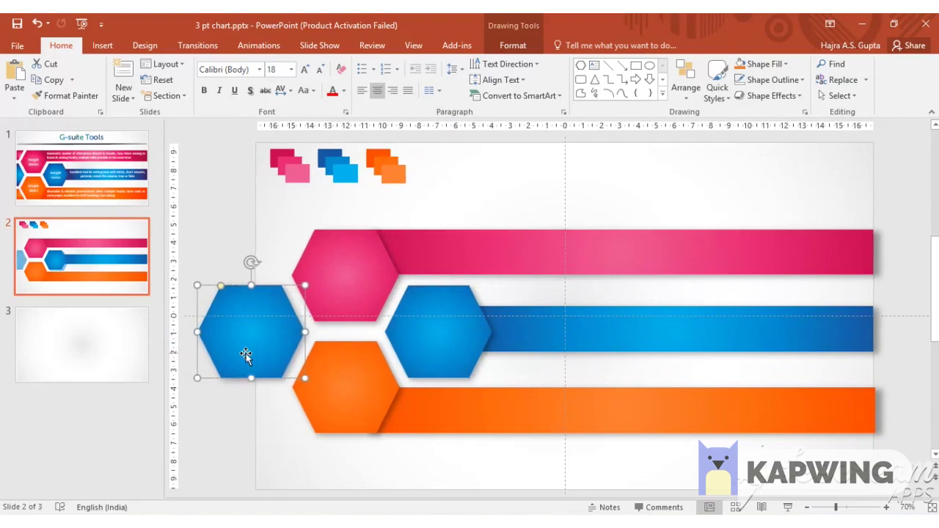
# Step: Draw a rectangle about 8.84 cm high and 1.78 cm wide over the hexagon copy, its right side on the slide's left edge
pyautogui.click(103, 46)
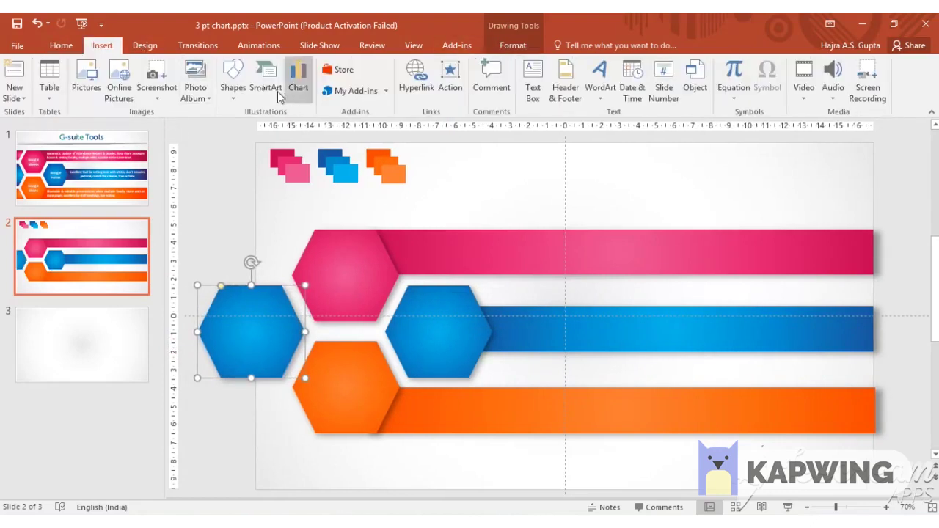
pyautogui.click(233, 87)
pyautogui.click(284, 129)
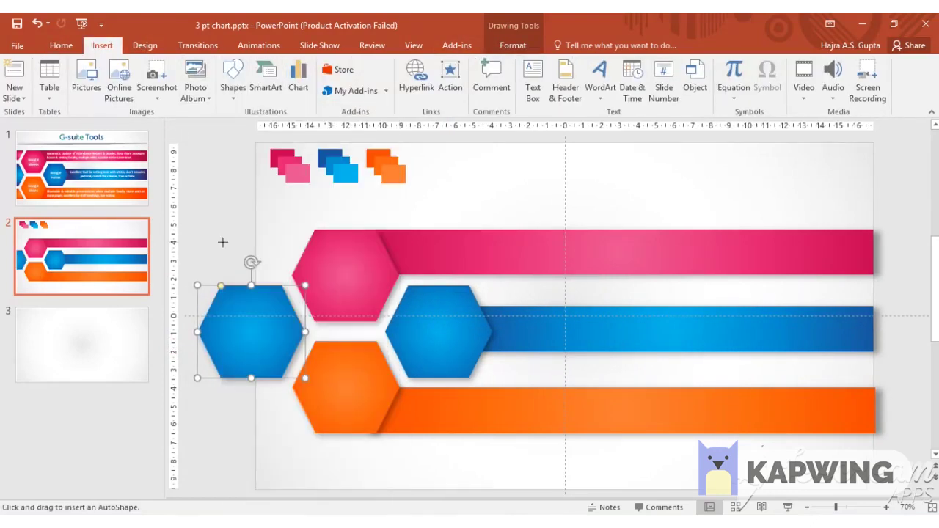
pyautogui.moveTo(223, 245); pyautogui.dragTo(254, 405)
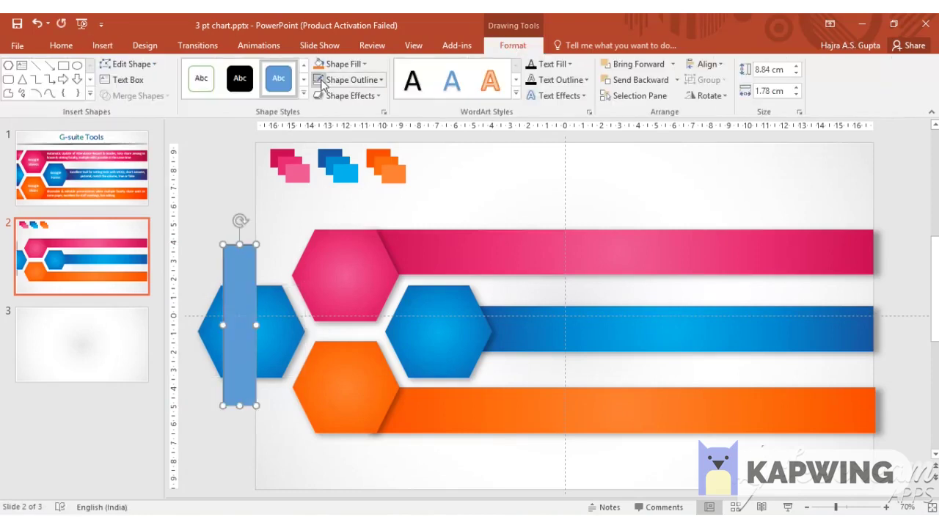
# Step: Fragment the overhanging blue hexagon copy with the tall rectangle, selecting the hexagon first
pyautogui.press('Escape')
pyautogui.click(274, 337)
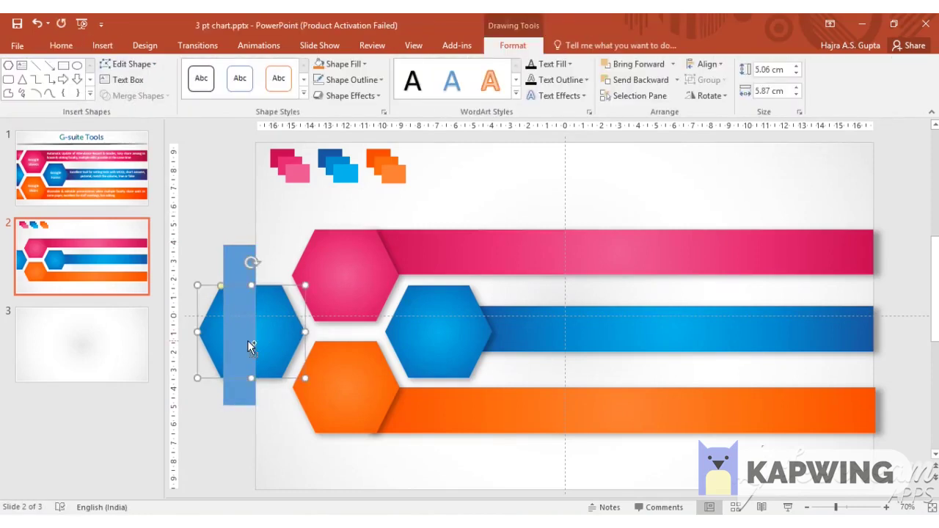
pyautogui.keyDown('shift'); pyautogui.click(247, 341); pyautogui.keyUp('shift')
pyautogui.click(138, 96)
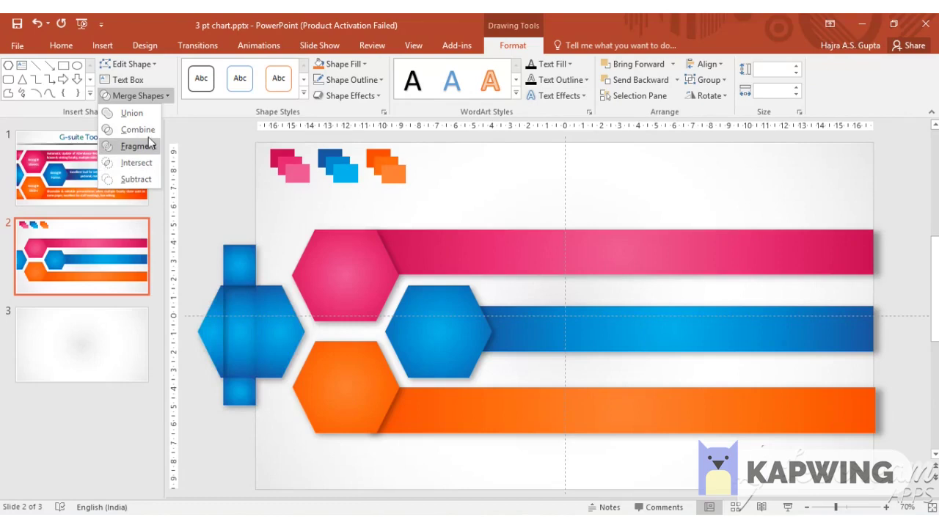
pyautogui.click(138, 146)
pyautogui.click(205, 236)
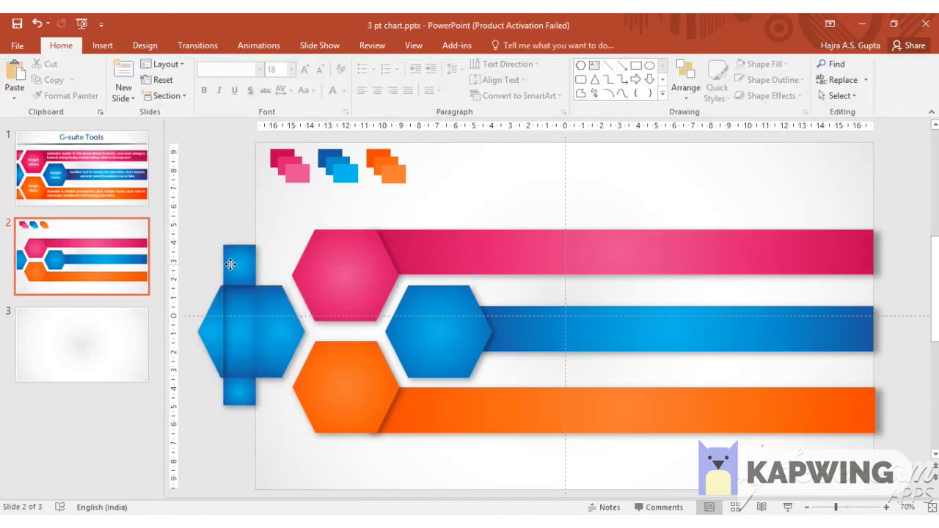
# Step: Delete the rectangle and hexagon fragments outside the slide, keeping only the blue part inside the left edge
pyautogui.click(230, 266)
pyautogui.press('Delete')
pyautogui.click(233, 307)
pyautogui.press('Delete')
pyautogui.click(218, 331)
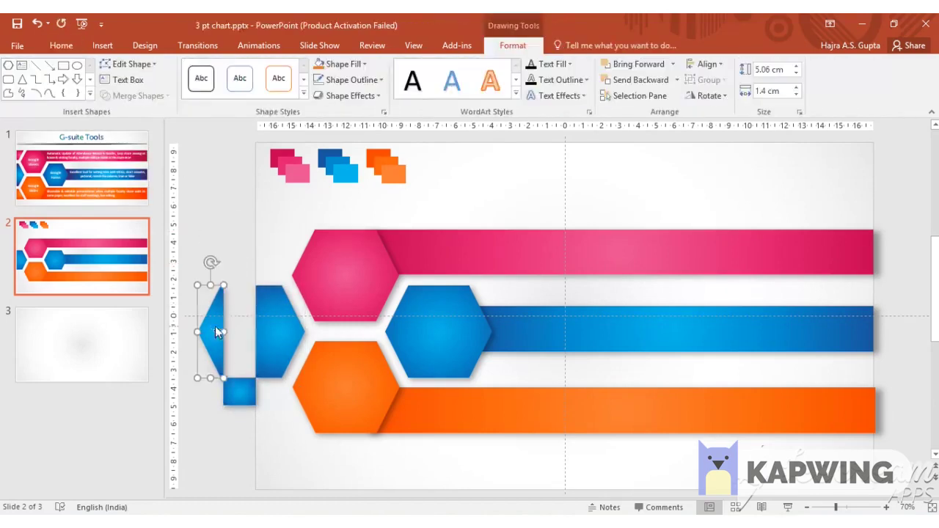
pyautogui.press('Delete')
pyautogui.click(229, 391)
pyautogui.press('Delete')
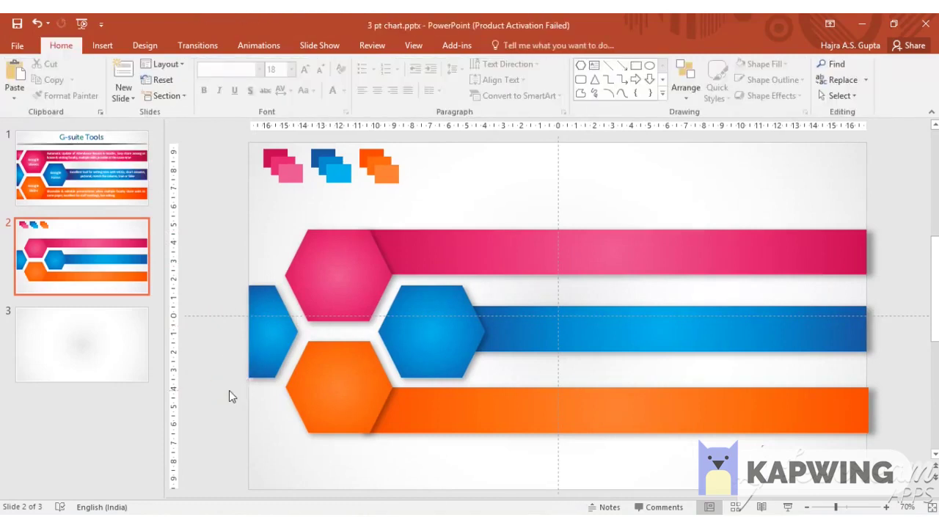
# Step: Copy the cut blue hexagon directly above itself and place a 6 × 2 cm rectangle across the middle of the copy
pyautogui.click(266, 370)
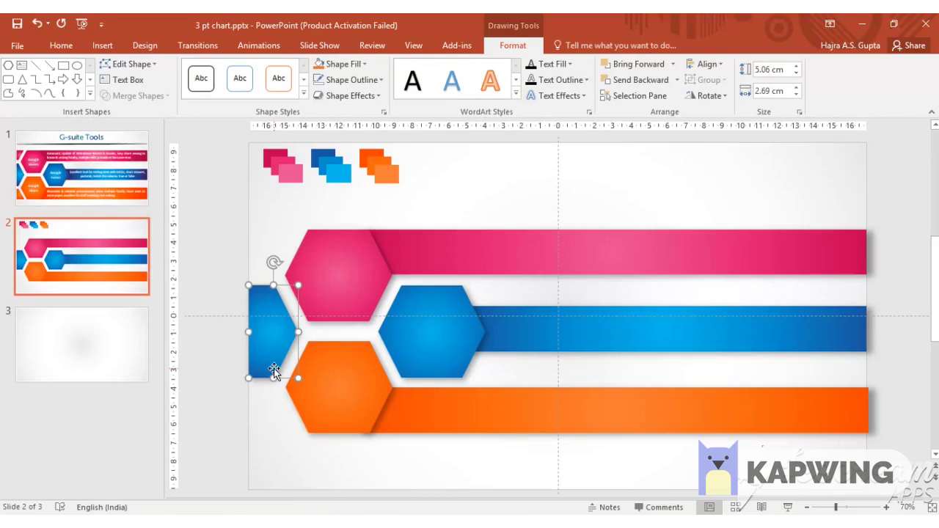
pyautogui.moveTo(274, 369); pyautogui.dragTo(269, 227)
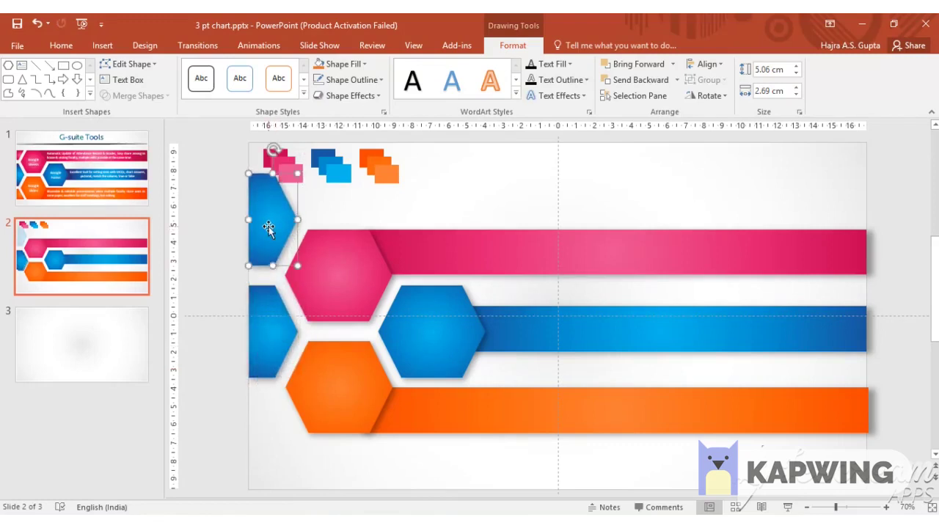
pyautogui.click(64, 68)
pyautogui.moveTo(446, 157); pyautogui.dragTo(557, 197)
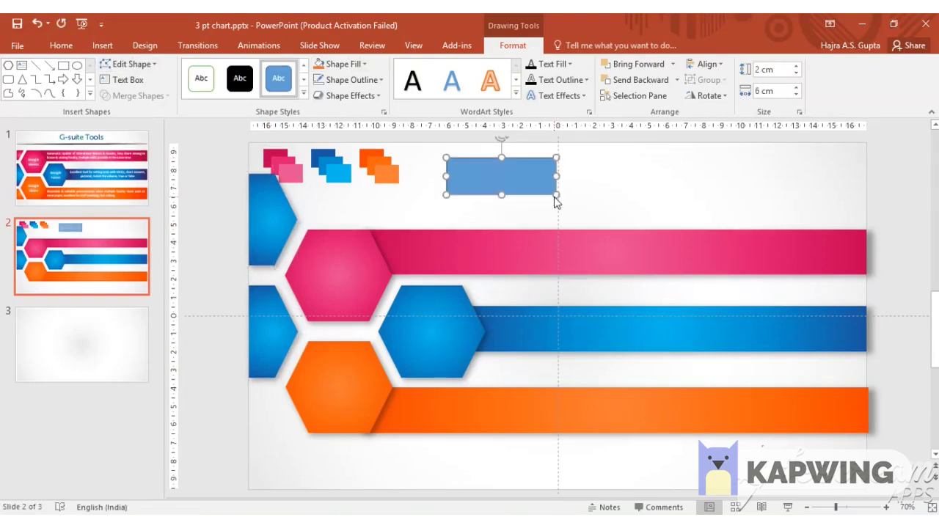
pyautogui.moveTo(482, 178)
pyautogui.mouseDown()
pyautogui.moveTo(322, 187)
pyautogui.moveTo(294, 200)
pyautogui.mouseUp()
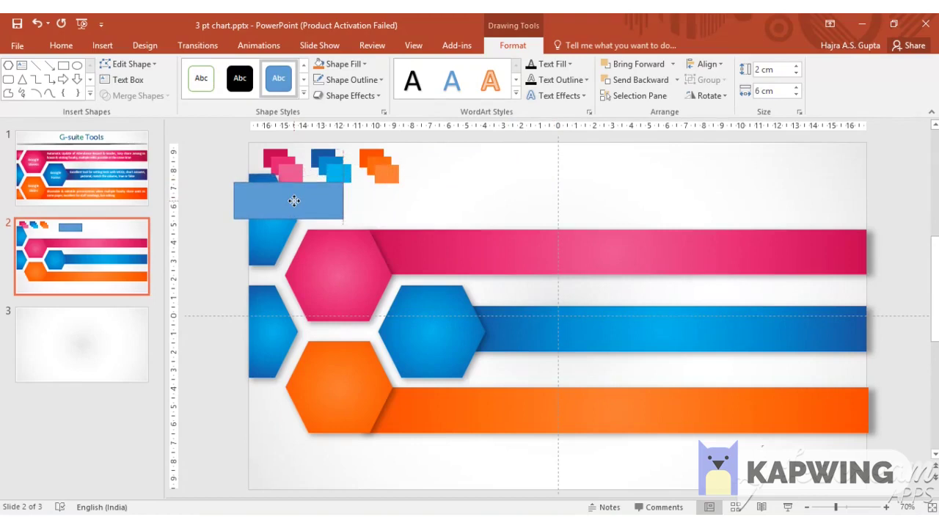
# Step: Fragment the upper cut hexagon copy with the 6 × 2 cm rectangle, selecting the hexagon piece first
pyautogui.click(263, 245)
pyautogui.keyDown('shift'); pyautogui.click(341, 198); pyautogui.keyUp('shift')
pyautogui.click(150, 96)
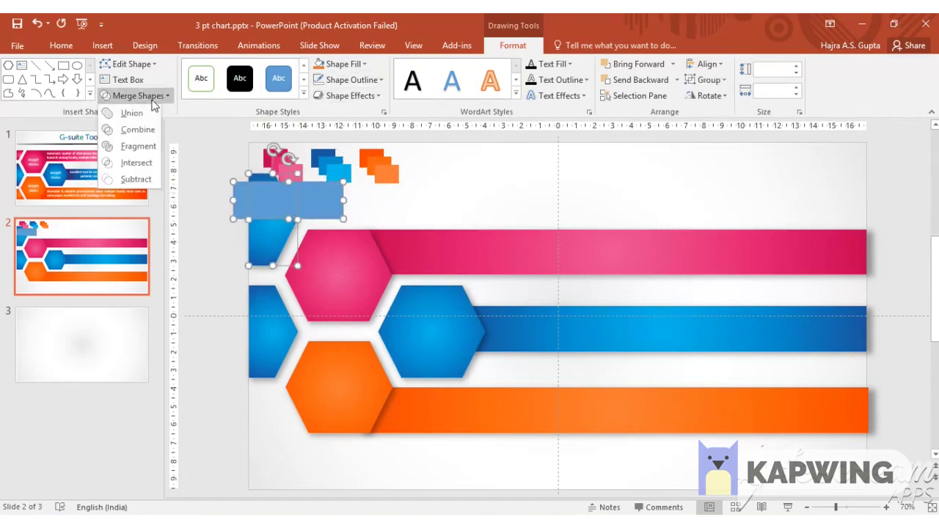
pyautogui.click(143, 144)
pyautogui.click(210, 242)
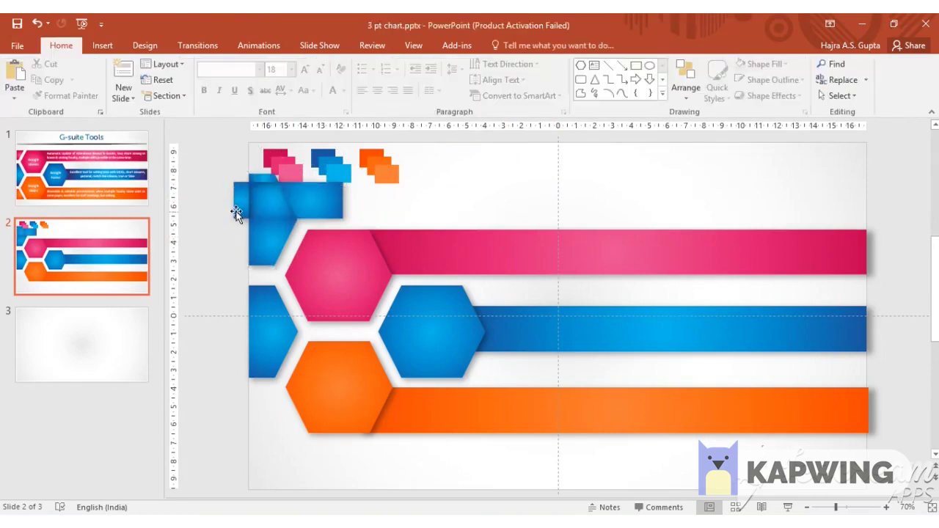
# Step: Delete the rectangle fragments and the top sliver, keeping only the lower piece of the upper blue hexagon
pyautogui.click(237, 203)
pyautogui.press('Delete')
pyautogui.click(267, 209)
pyautogui.press('Delete')
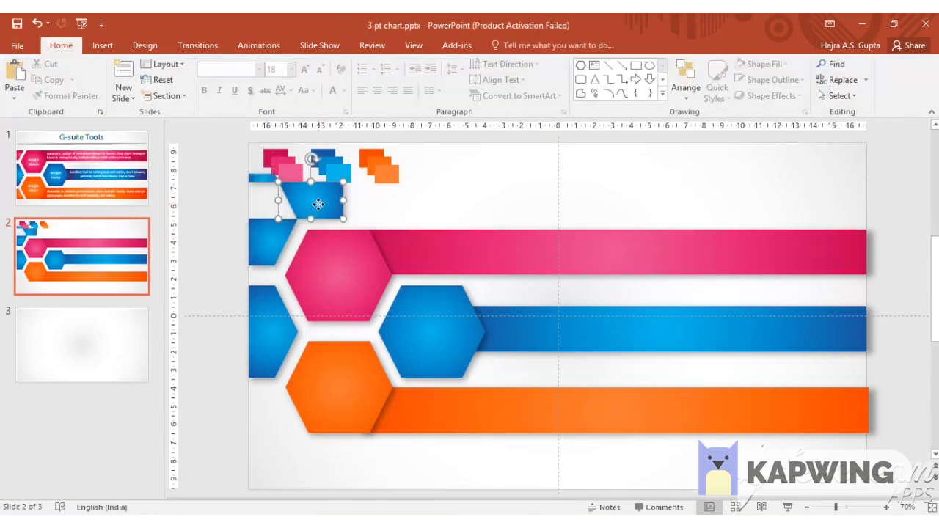
pyautogui.click(262, 179)
pyautogui.press('Delete')
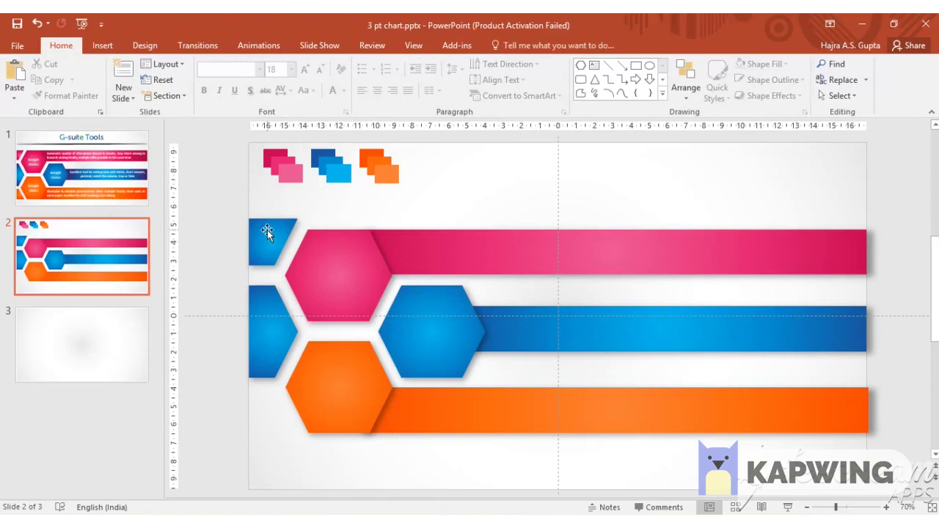
# Step: Align the upper blue piece with the slide edge slightly lower, and copy the cut middle hexagon below the original beside the orange one
pyautogui.moveTo(264, 231)
pyautogui.mouseDown()
pyautogui.moveTo(272, 225)
pyautogui.moveTo(270, 242)
pyautogui.mouseUp()
pyautogui.hotkey('ctrl', 'z')
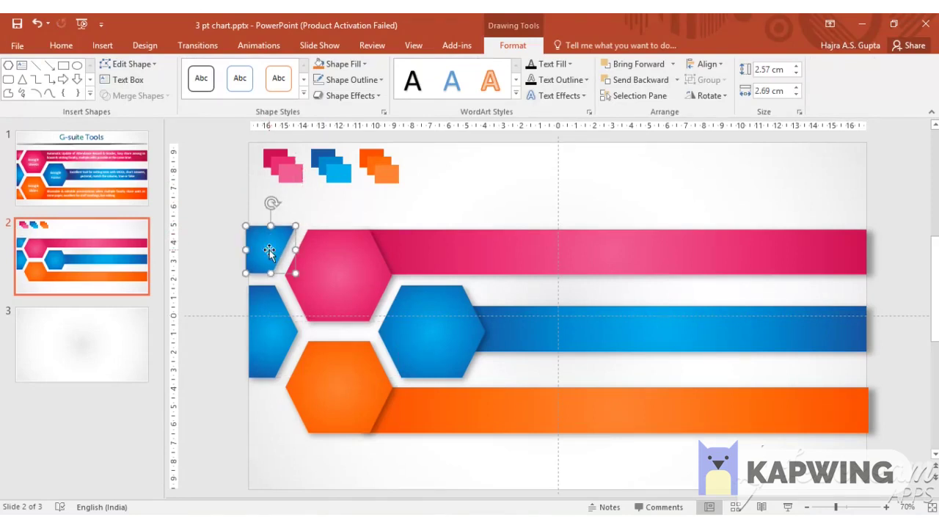
pyautogui.click(274, 330)
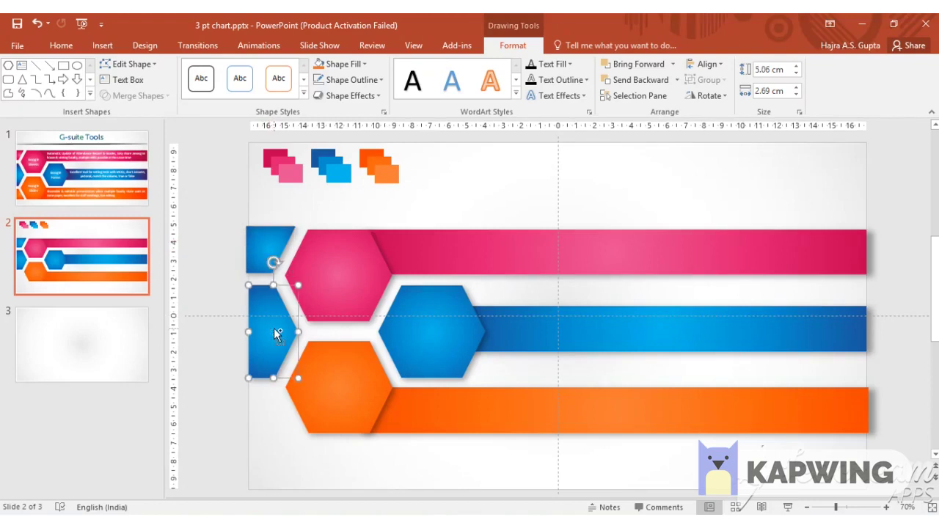
pyautogui.moveTo(274, 328); pyautogui.dragTo(266, 427)
pyautogui.moveTo(265, 248); pyautogui.dragTo(268, 246)
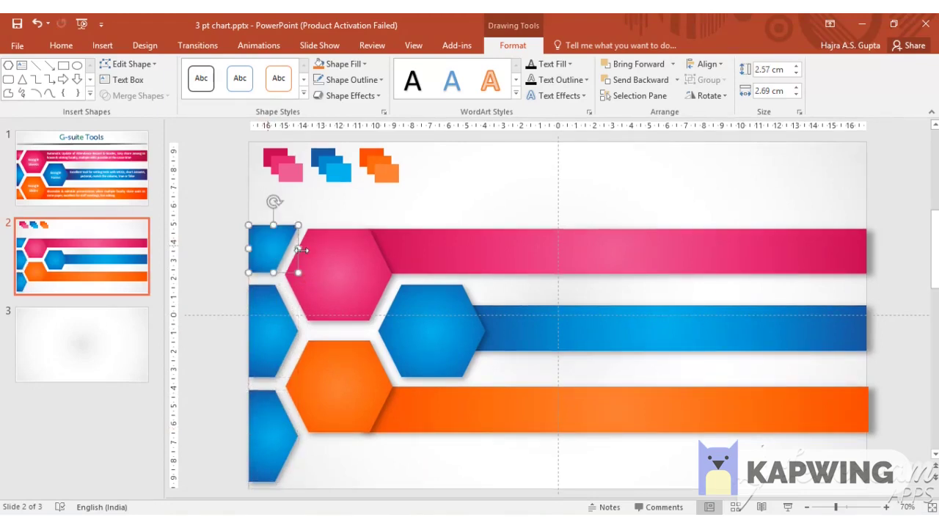
# Step: Place a 4.7 × 1.39 cm rectangle across the lower blue hexagon piece, flush with the orange hexagon's base, and fragment the two shapes
pyautogui.click(63, 65)
pyautogui.moveTo(376, 469)
pyautogui.mouseDown()
pyautogui.moveTo(460, 492)
pyautogui.moveTo(285, 436)
pyautogui.moveTo(284, 444)
pyautogui.mouseUp()
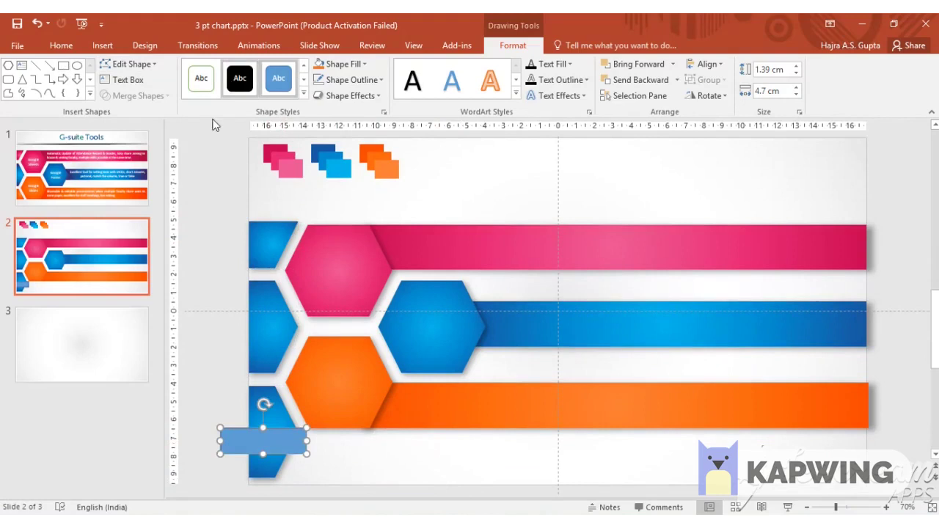
pyautogui.click(273, 422)
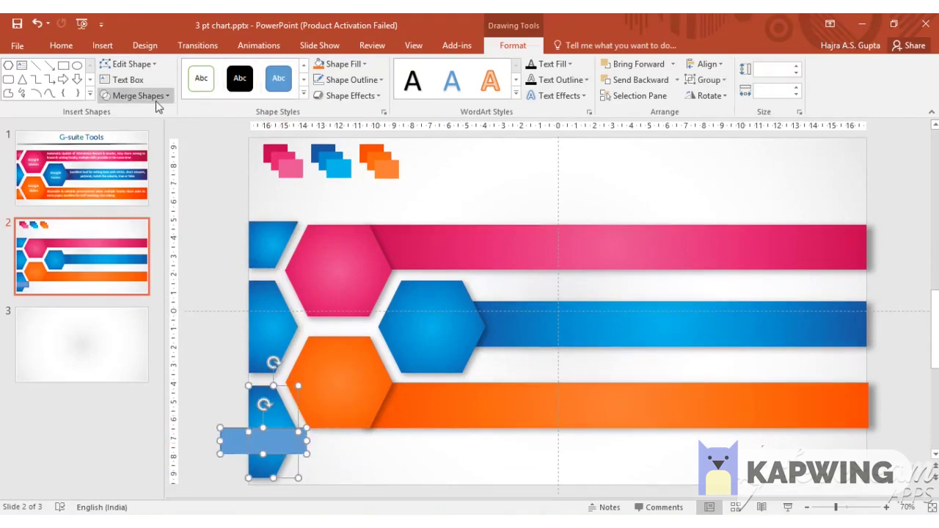
pyautogui.click(146, 97)
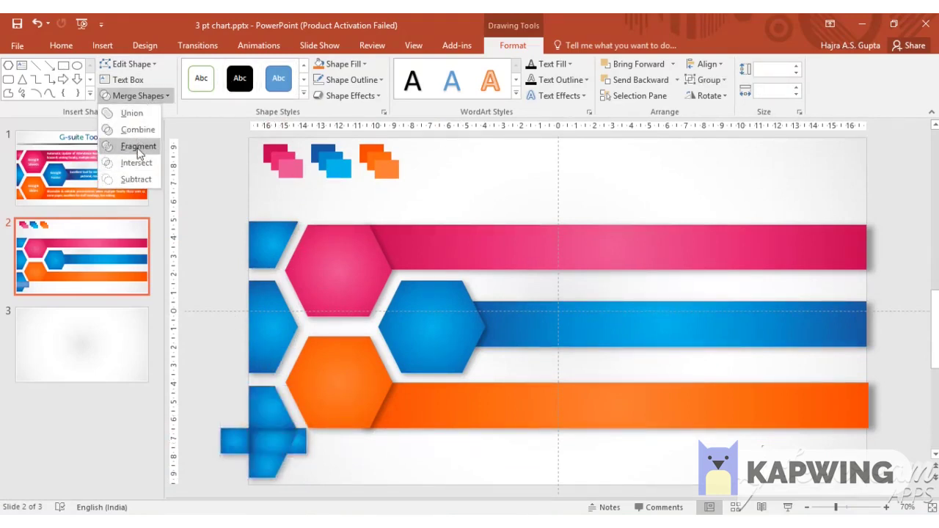
pyautogui.click(138, 147)
pyautogui.click(352, 467)
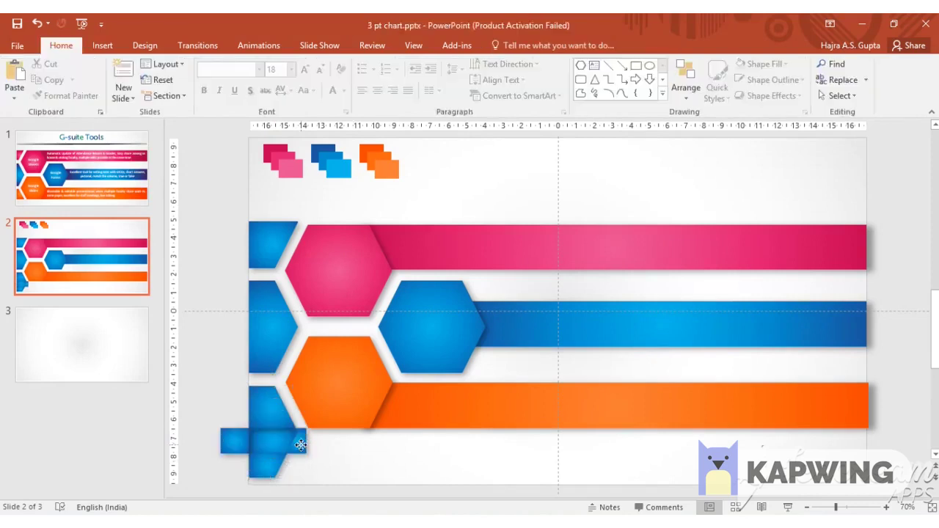
# Step: Delete the rectangle fragments and the bottom sliver, keeping only the upper part of the lower blue hexagon piece
pyautogui.click(305, 443)
pyautogui.press('Delete')
pyautogui.click(273, 443)
pyautogui.press('Delete')
pyautogui.click(242, 442)
pyautogui.press('Delete')
pyautogui.click(275, 465)
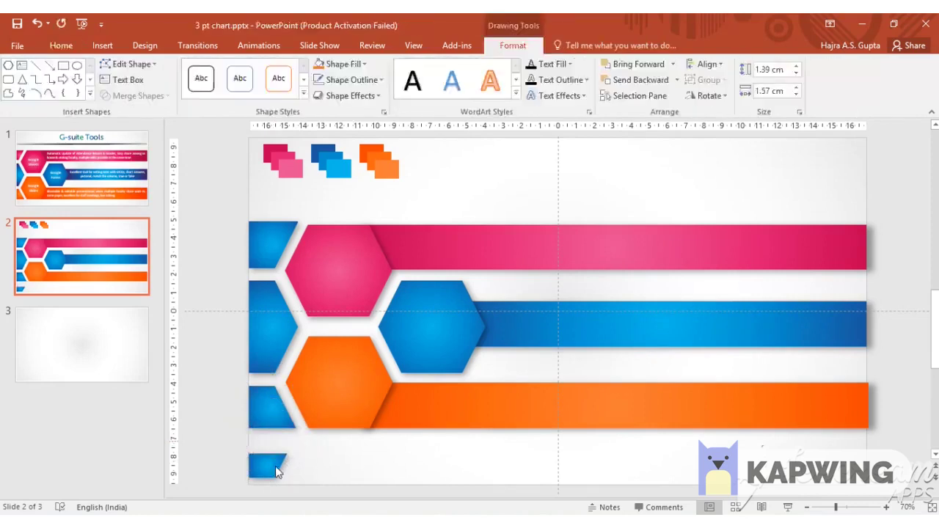
pyautogui.press('Delete')
# Step: Copy the orange hexagon's formatting onto the lower cut hexagon piece with Format Painter
pyautogui.click(291, 406)
pyautogui.click(297, 406)
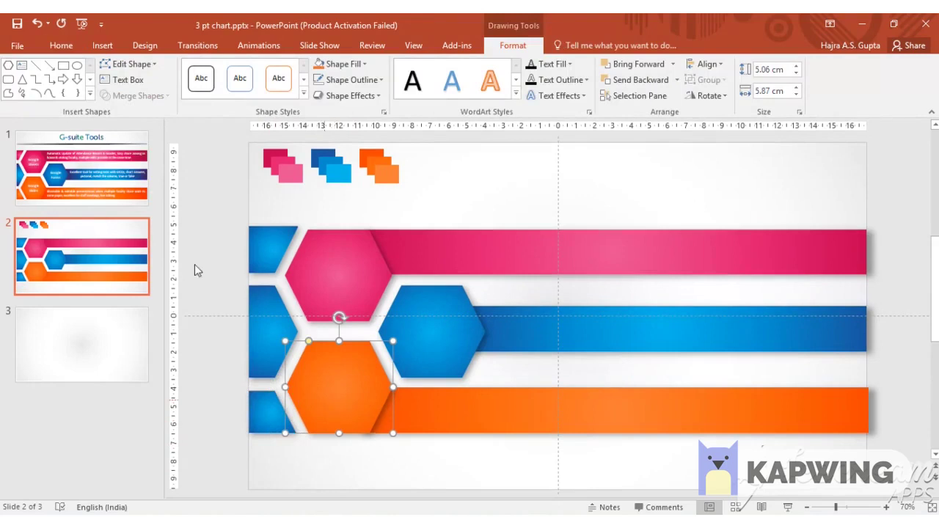
pyautogui.click(61, 45)
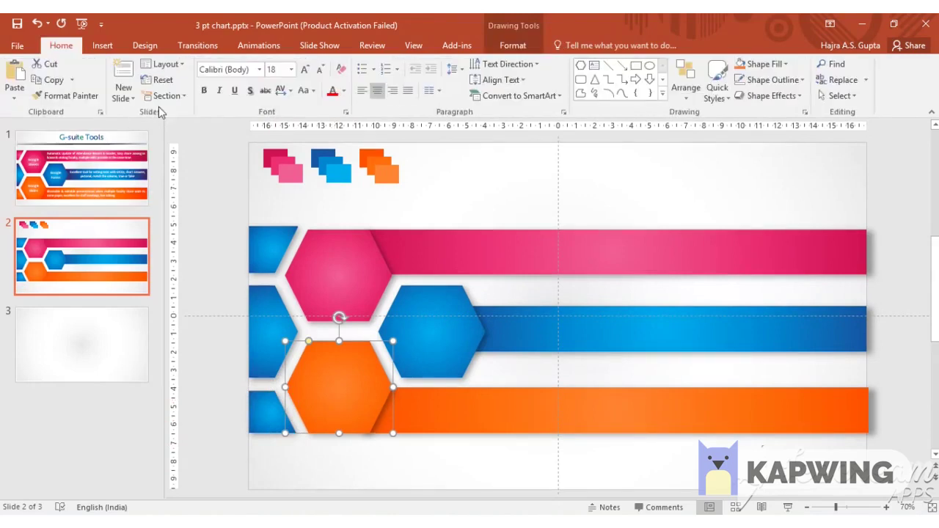
pyautogui.click(66, 95)
pyautogui.click(249, 410)
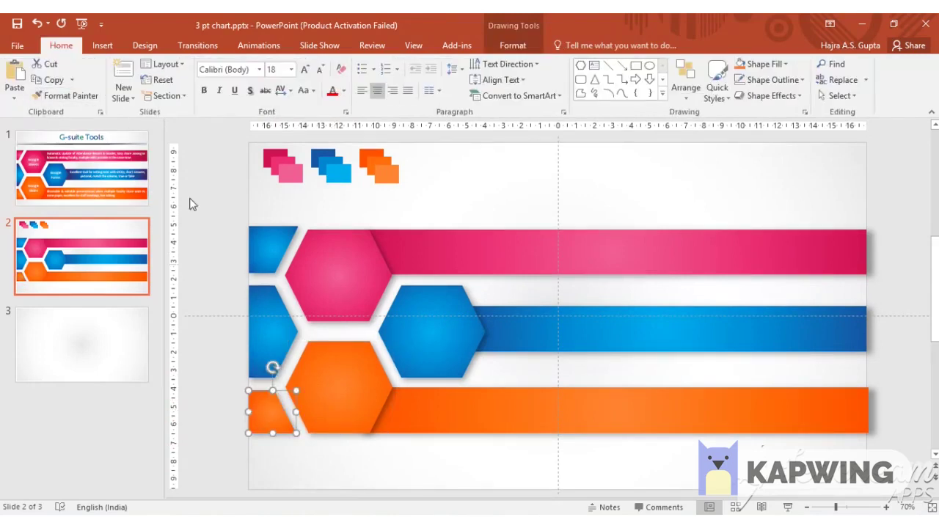
# Step: Copy the pink hexagon's formatting onto the upper cut hexagon piece with Format Painter
pyautogui.click(302, 257)
pyautogui.click(66, 95)
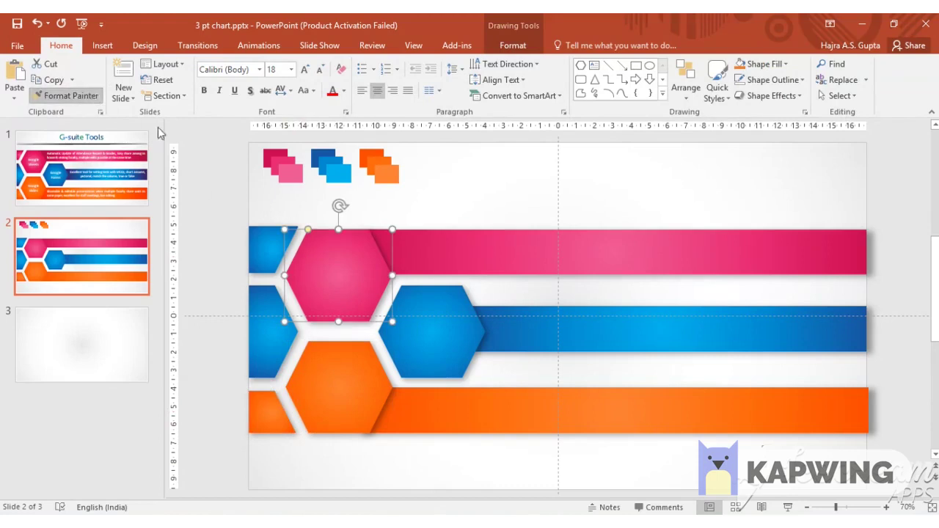
pyautogui.click(252, 243)
pyautogui.click(377, 214)
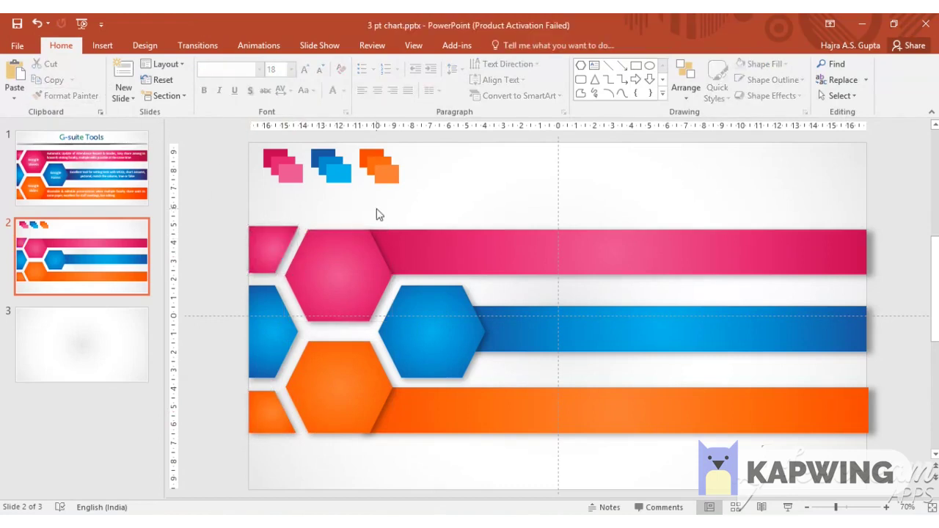
# Step: Copy the "Google Sheets" text from the pink hexagon on slide 1 into the pink hexagon on slide 2
pyautogui.click(128, 194)
pyautogui.moveTo(303, 273); pyautogui.dragTo(358, 298)
pyautogui.hotkey('ctrl', 'c')
pyautogui.scroll(-3, 388, 272)
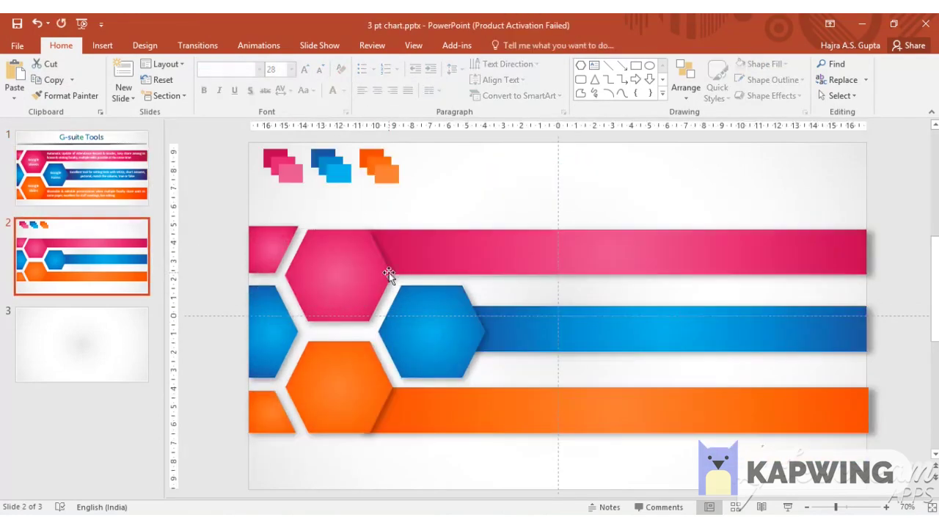
pyautogui.click(335, 272)
pyautogui.hotkey('ctrl', 'v')
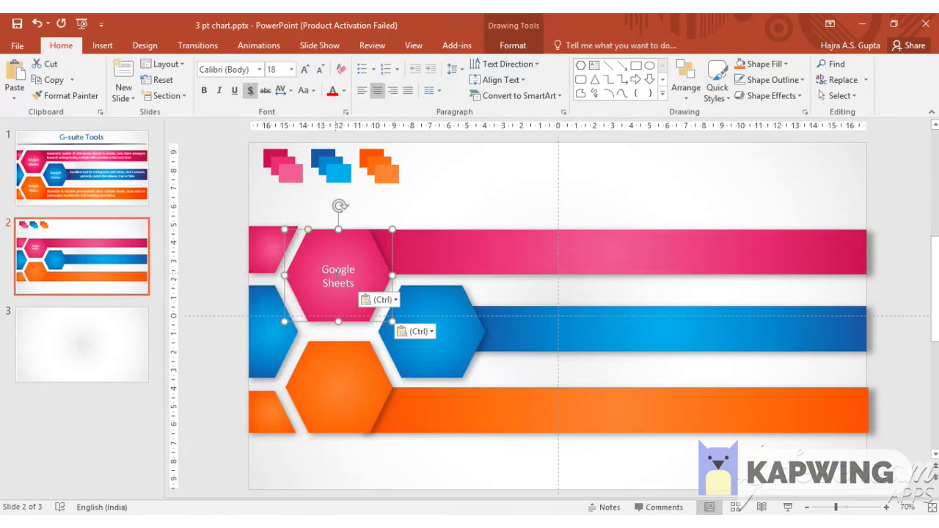
# Step: Set the pink hexagon's "Google Sheets" text to 28 pt
pyautogui.hotkey('ctrl', 'a')
pyautogui.click(335, 272)
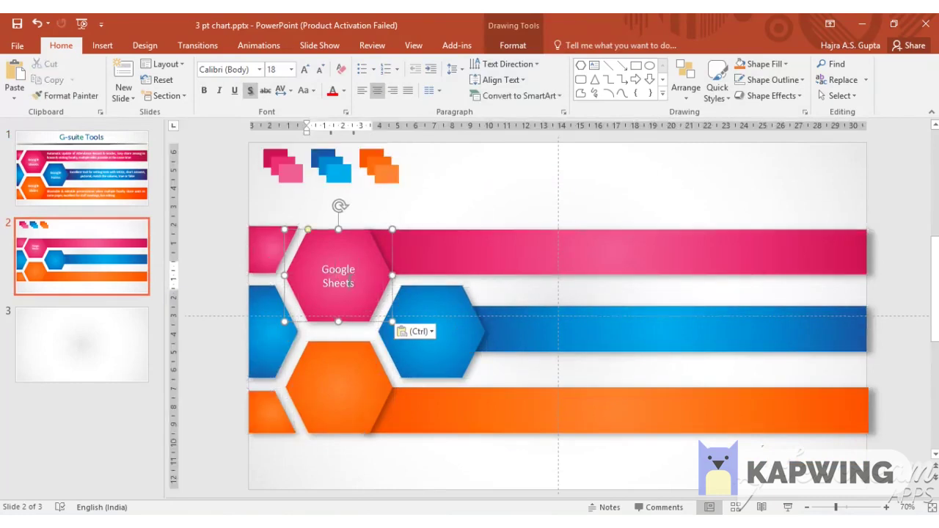
pyautogui.doubleClick(349, 283)
pyautogui.press('Escape')
pyautogui.tripleClick(353, 284)
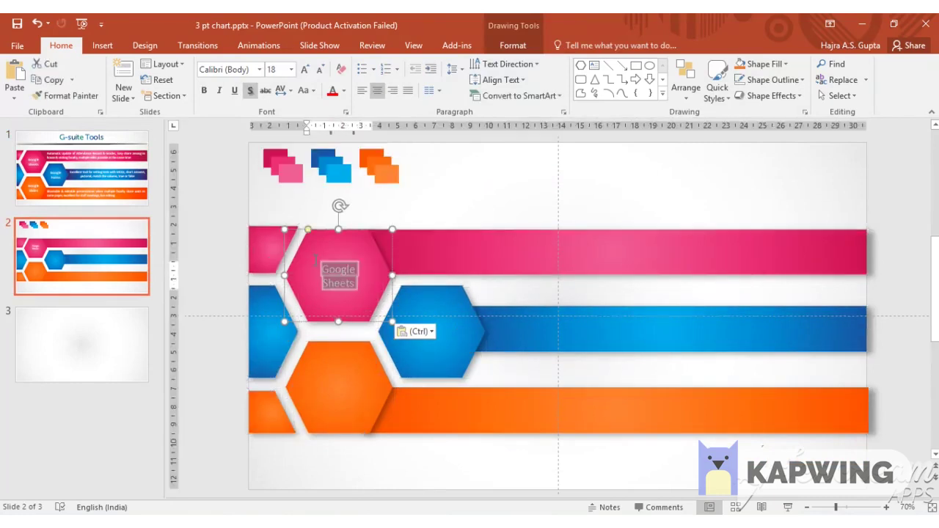
pyautogui.click(305, 69)
pyautogui.click(279, 70)
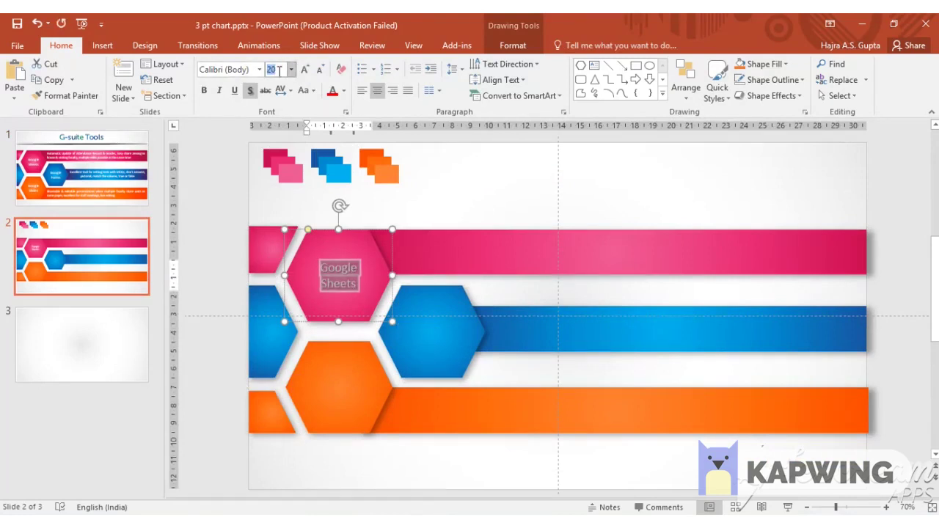
pyautogui.press('Return')
# Step: Copy the pink hexagon's "Google Sheets" text into the blue hexagon and set it to 28 pt
pyautogui.click(426, 314)
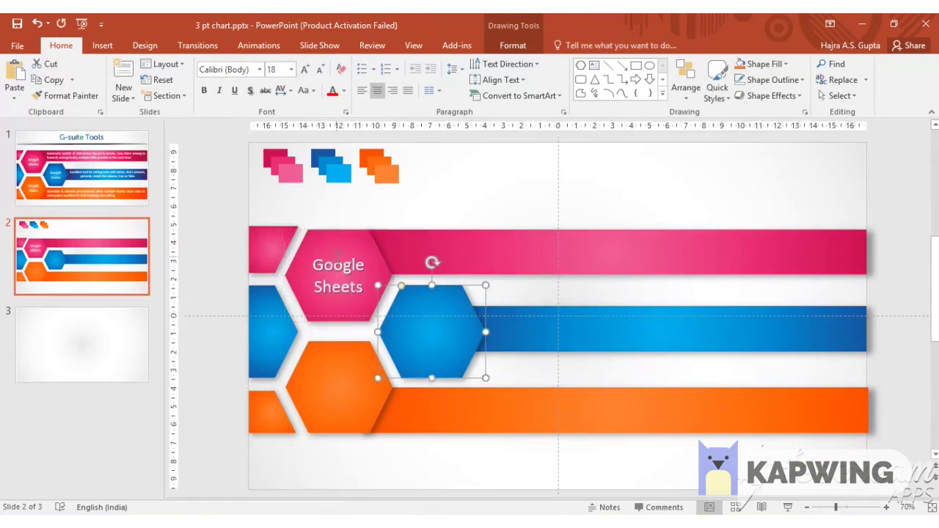
pyautogui.click(336, 260)
pyautogui.tripleClick(336, 260)
pyautogui.hotkey('ctrl', 'c')
pyautogui.click(414, 325)
pyautogui.hotkey('ctrl', 'v')
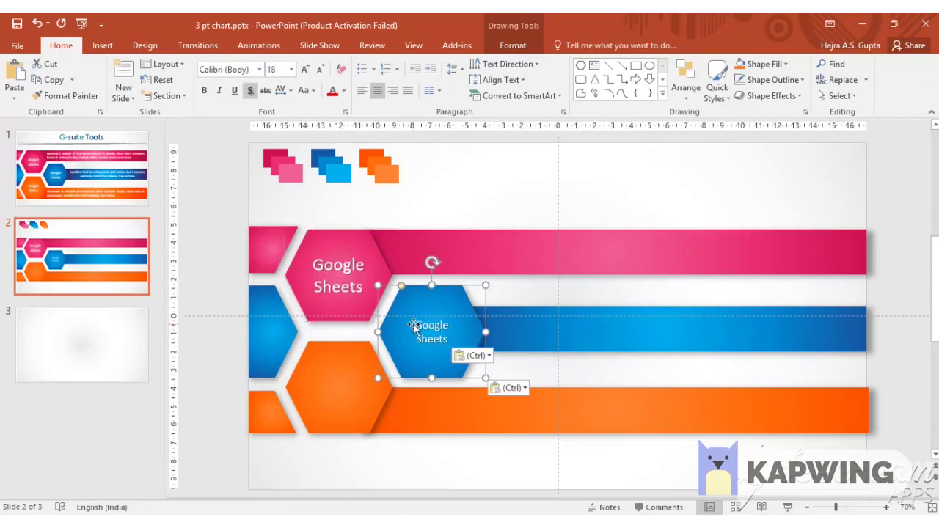
pyautogui.tripleClick(416, 325)
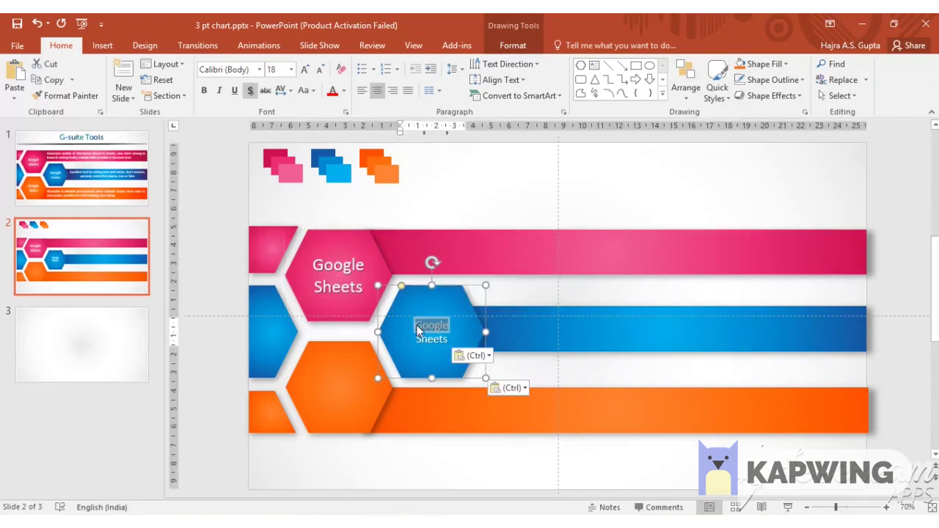
pyautogui.click(271, 69)
pyautogui.write('28')
pyautogui.press('Return')
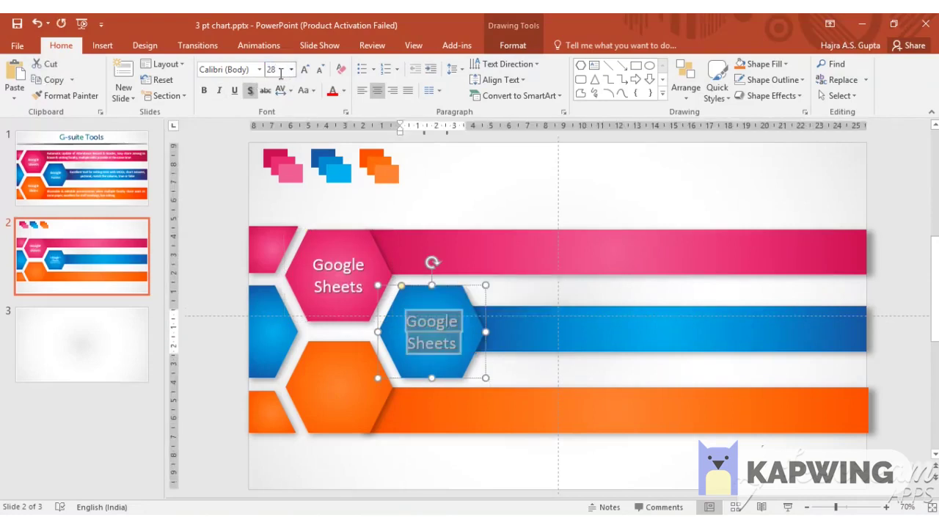
# Step: Paste the "Google Sheets" text into the orange hexagon and set it to 28 pt
pyautogui.click(356, 392)
pyautogui.hotkey('ctrl', 'v')
pyautogui.tripleClick(339, 387)
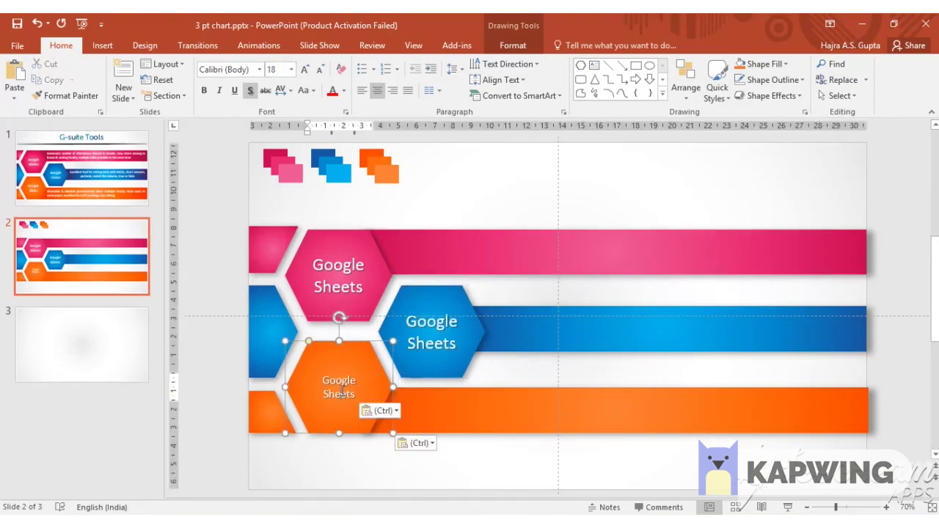
pyautogui.click(273, 69)
pyautogui.press('Return')
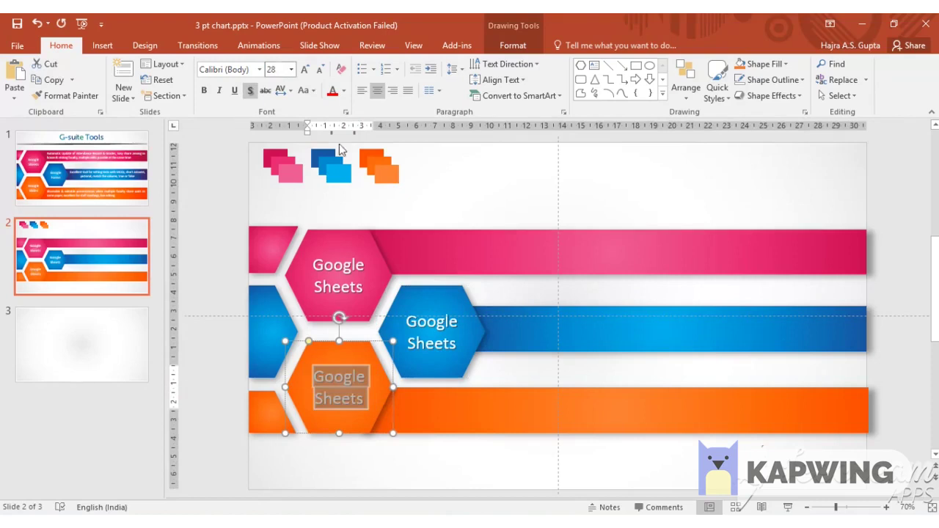
# Step: Replace the text in the pink, blue and orange hexagons with "Title"
pyautogui.click(421, 252)
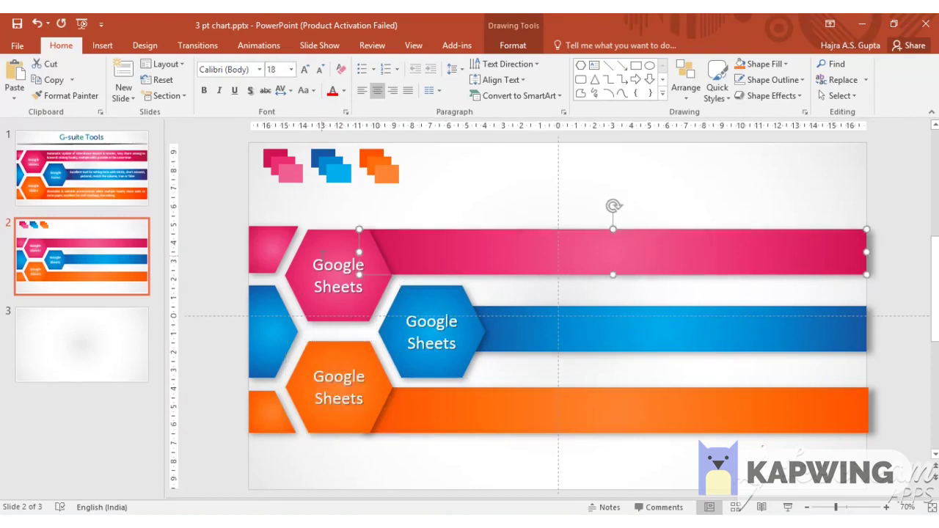
pyautogui.click(324, 257)
pyautogui.hotkey('ctrl', 'a')
pyautogui.write('Ti')
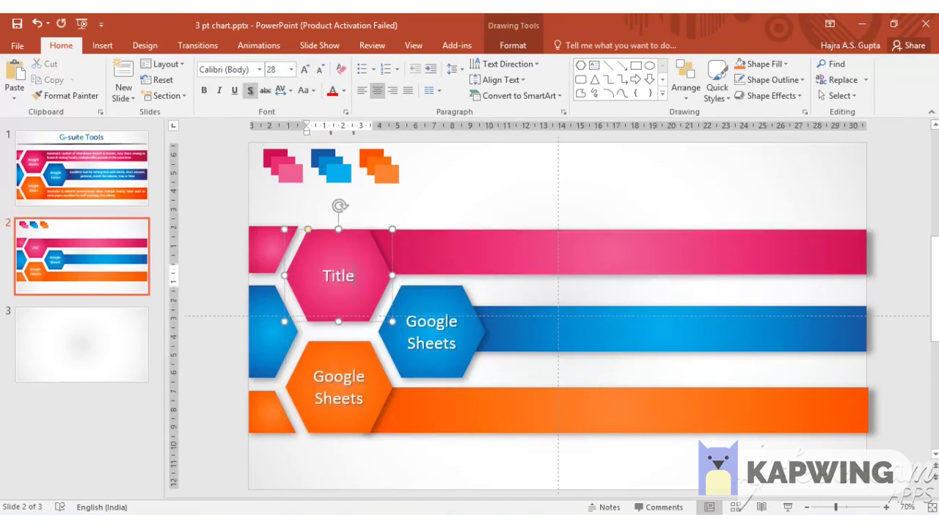
pyautogui.click(431, 333)
pyautogui.hotkey('ctrl', 'a')
pyautogui.write('Title')
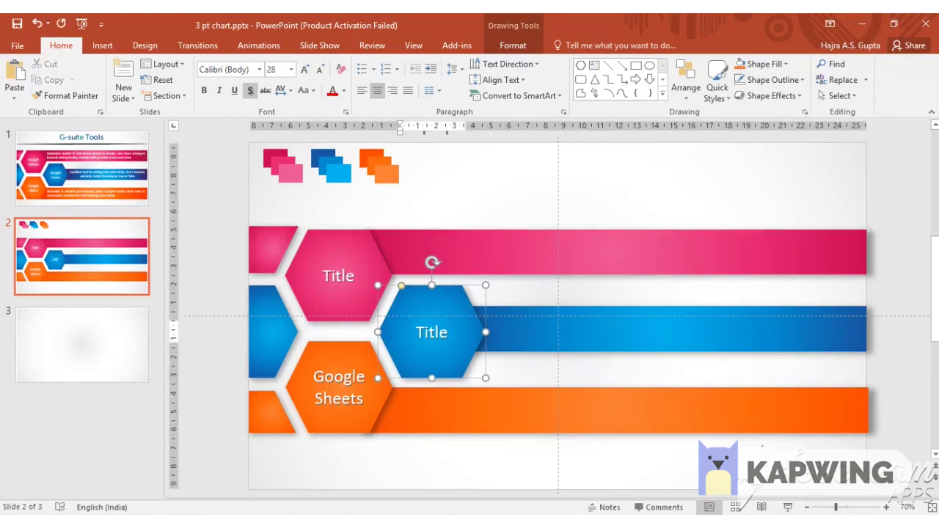
pyautogui.click(332, 389)
pyautogui.hotkey('ctrl', 'a')
pyautogui.write('Tit')
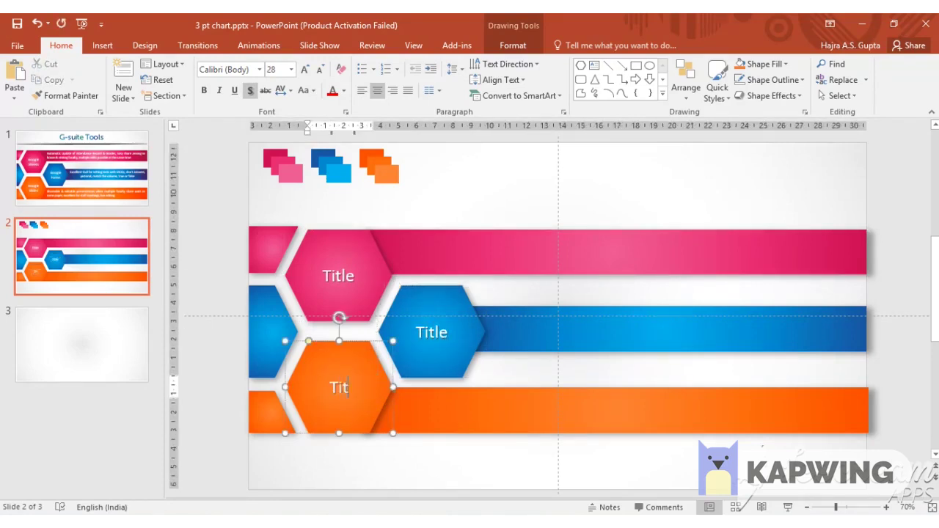
pyautogui.write('le')
# Step: Add the text "Enter Text Here" to the pink bar and set it to 22 pt
pyautogui.click(482, 253)
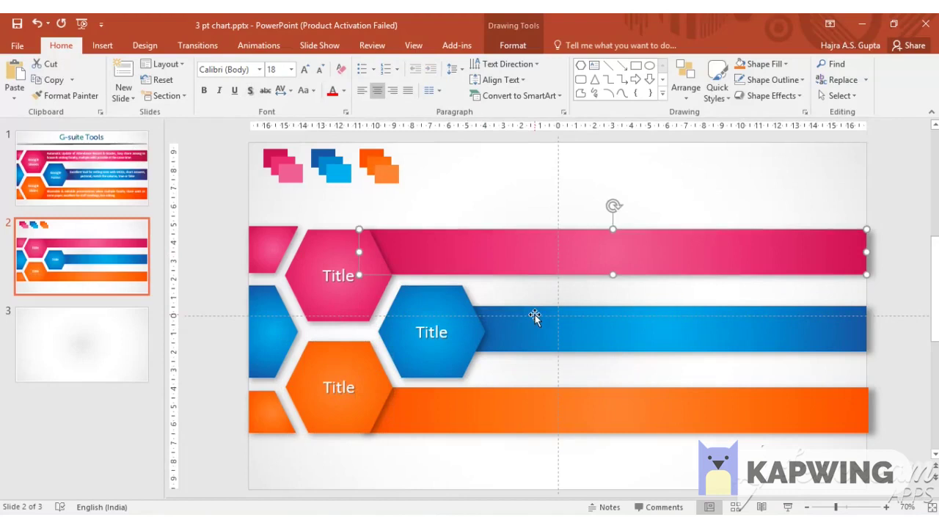
pyautogui.write('Enter Text Here')
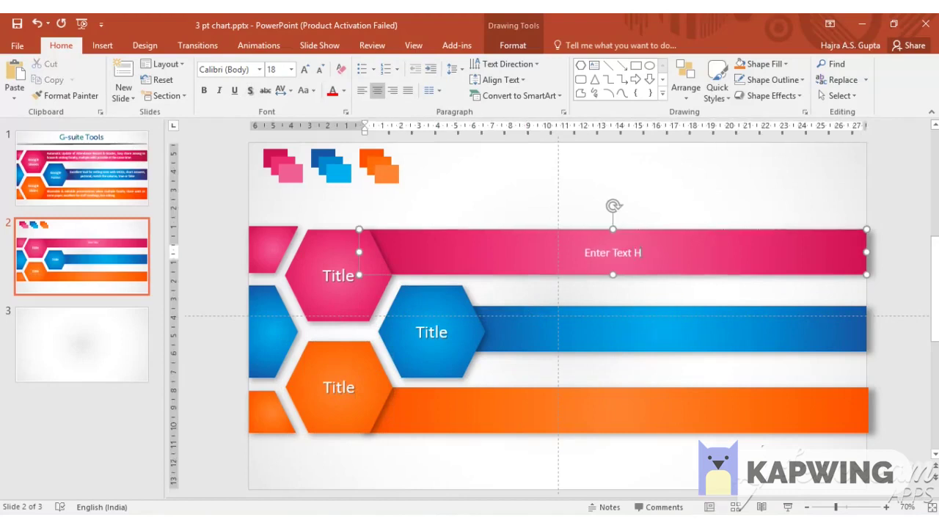
pyautogui.tripleClick(615, 253)
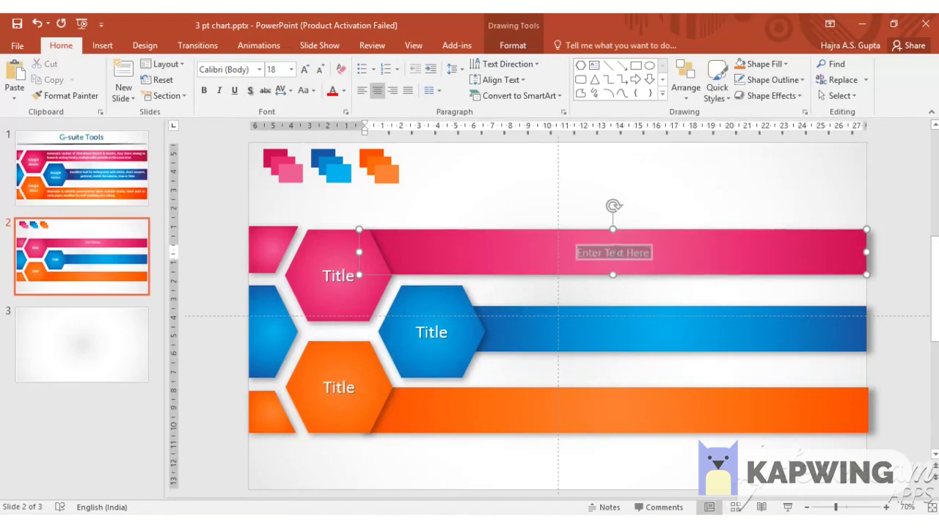
pyautogui.click(251, 91)
pyautogui.click(270, 69)
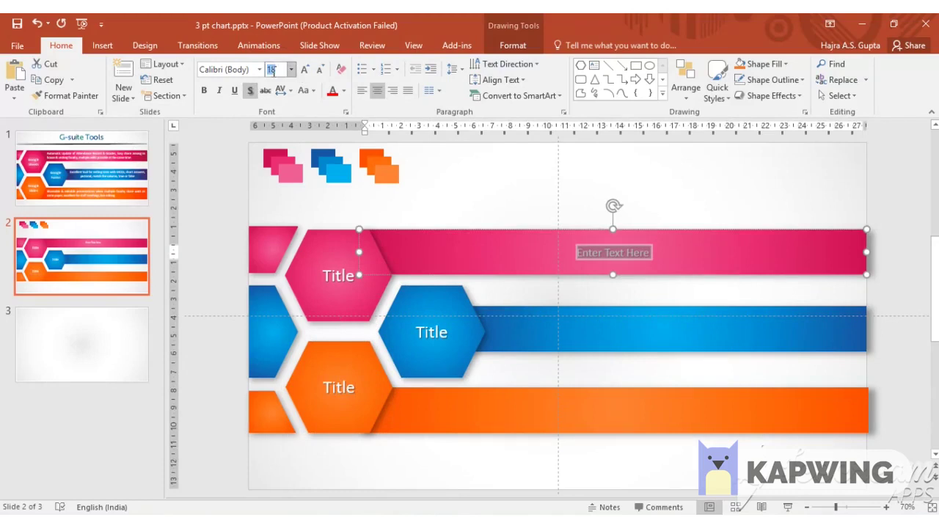
pyautogui.write('22')
pyautogui.press('Return')
# Step: Copy the "Enter Text Here" text into the blue and orange bars
pyautogui.click(552, 334)
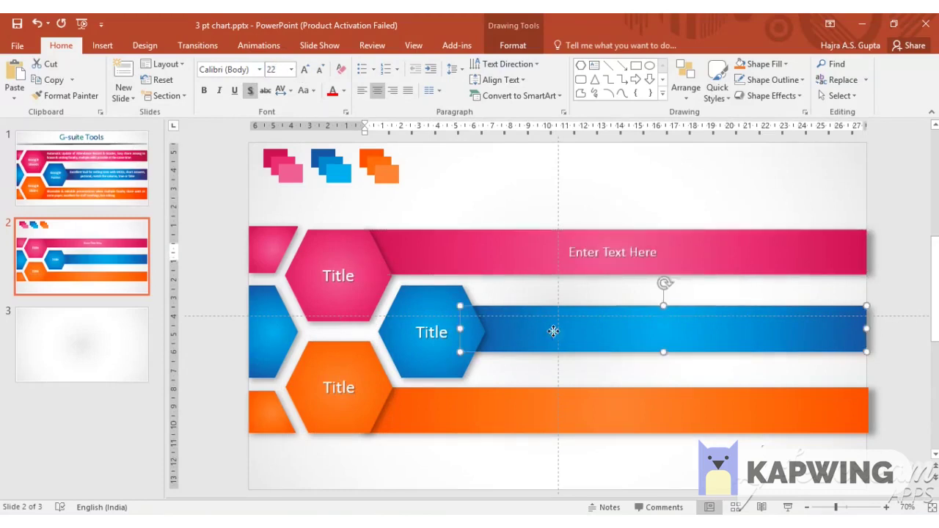
pyautogui.hotkey('ctrl', 'z')
pyautogui.click(607, 343)
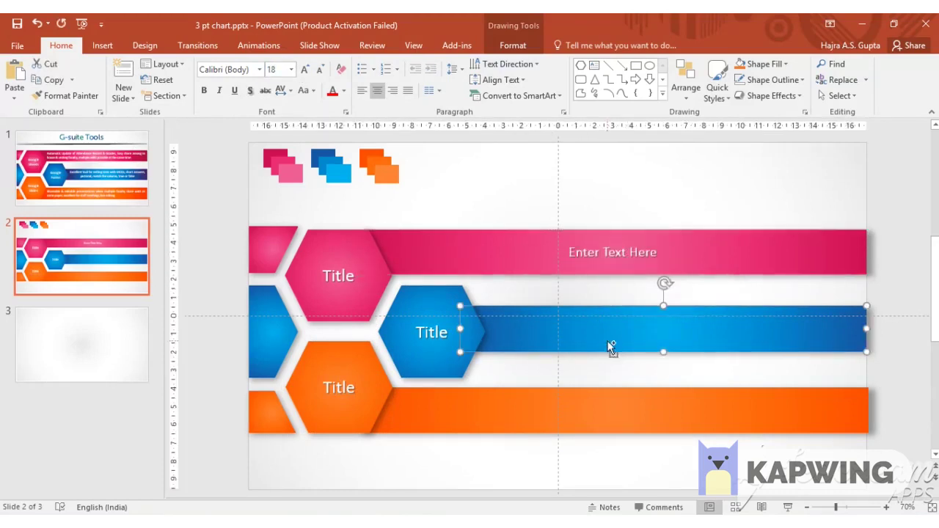
pyautogui.hotkey('ctrl', 'v')
pyautogui.click(597, 405)
pyautogui.hotkey('ctrl', 'v')
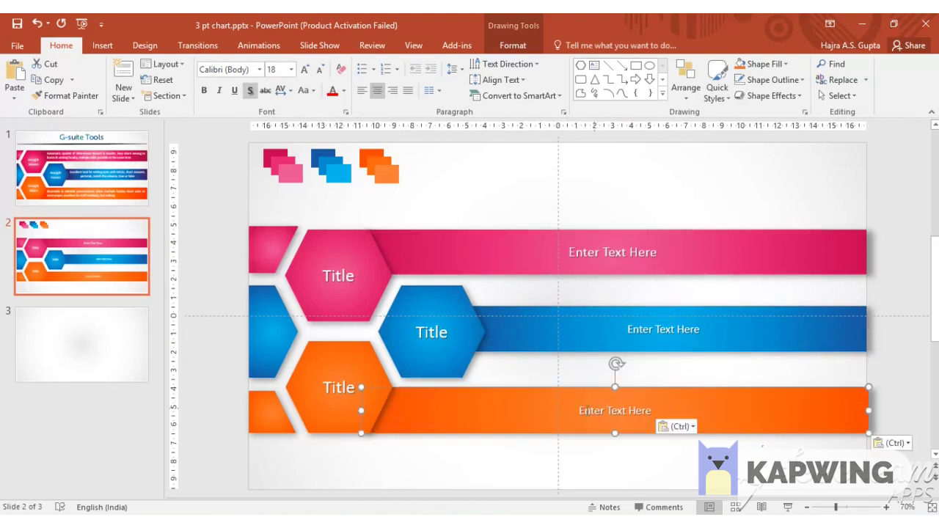
# Step: Set the "Enter Text Here" text in the orange and blue bars to 22 pt
pyautogui.click(606, 411)
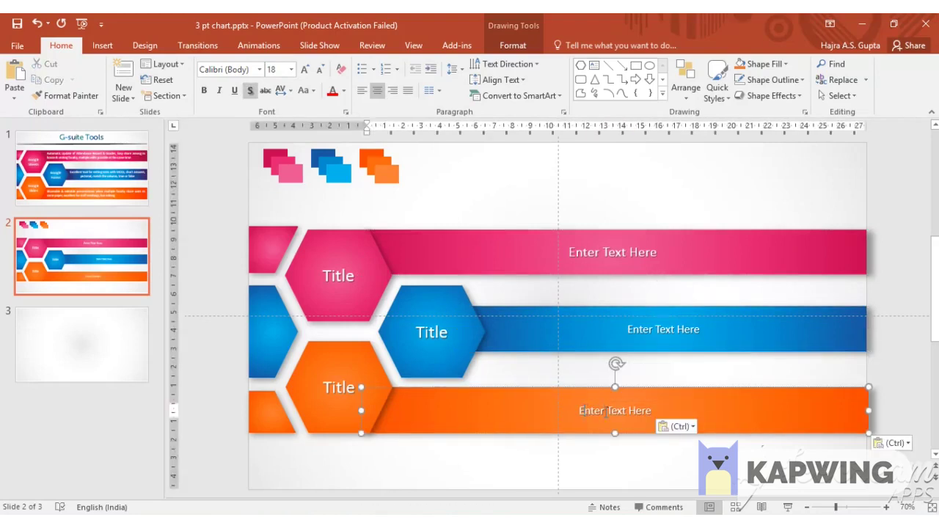
pyautogui.tripleClick(606, 412)
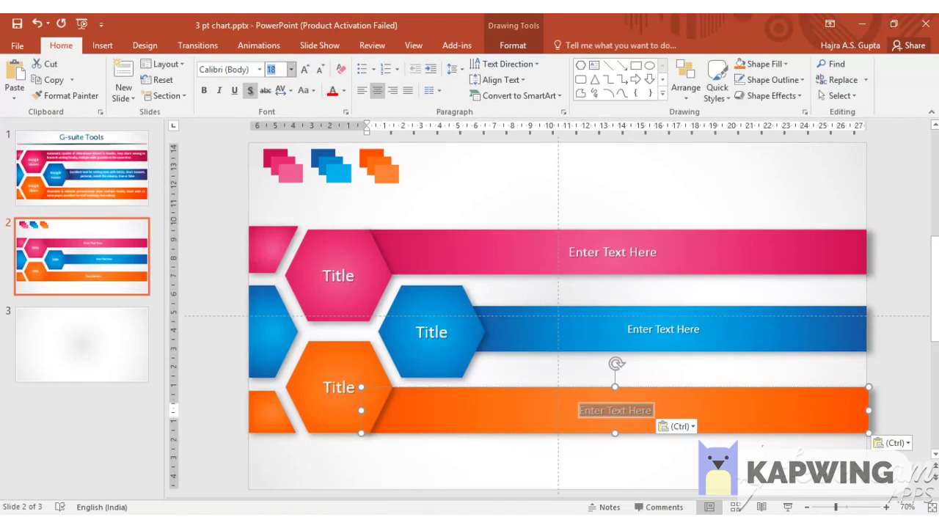
pyautogui.press('Return')
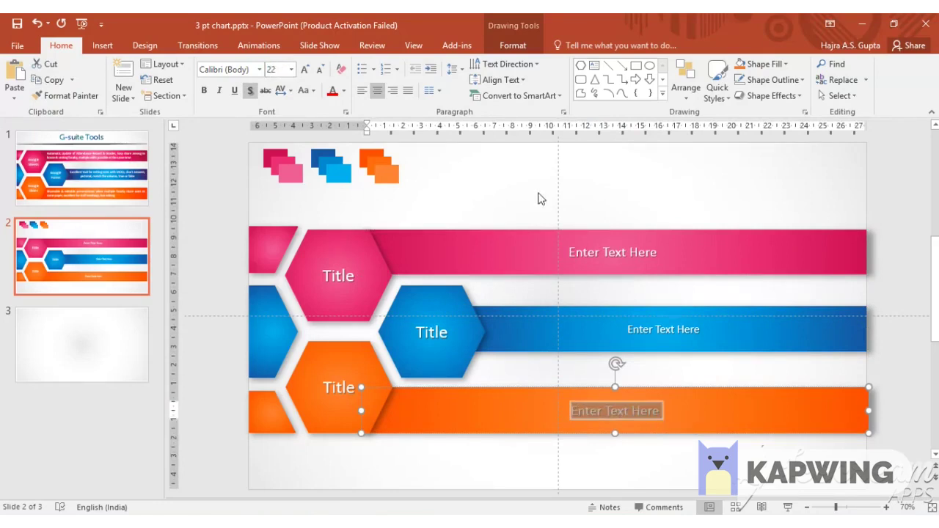
pyautogui.tripleClick(647, 323)
pyautogui.click(273, 69)
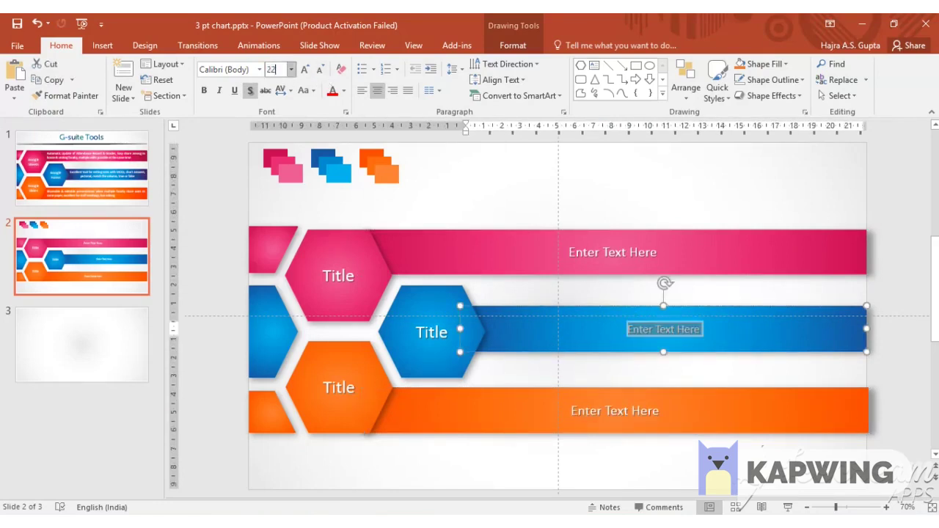
pyautogui.write('22')
pyautogui.press('Return')
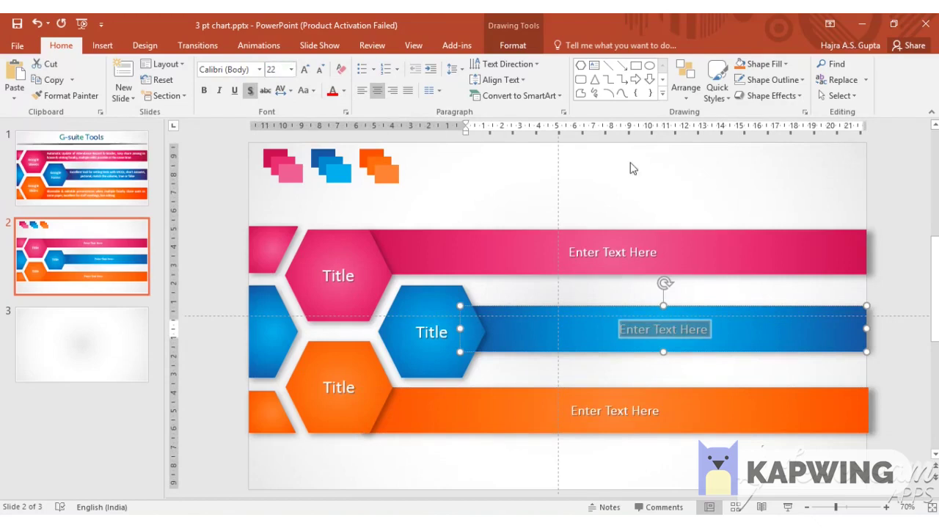